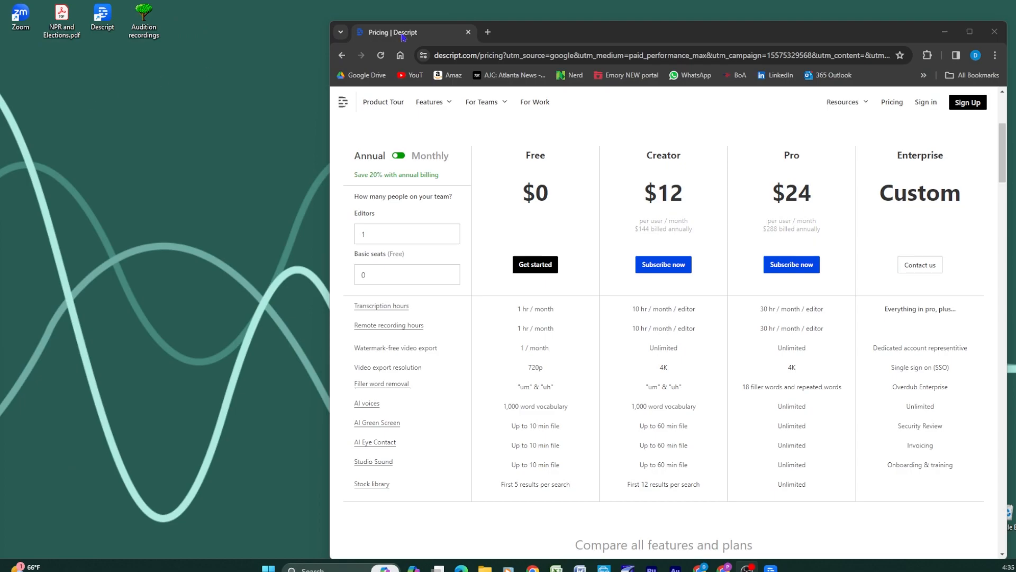
# - Minimize the Descript pricing page and open the Descript app from the desktop
pyautogui.moveTo(694, 33); pyautogui.dragTo(664, 36)
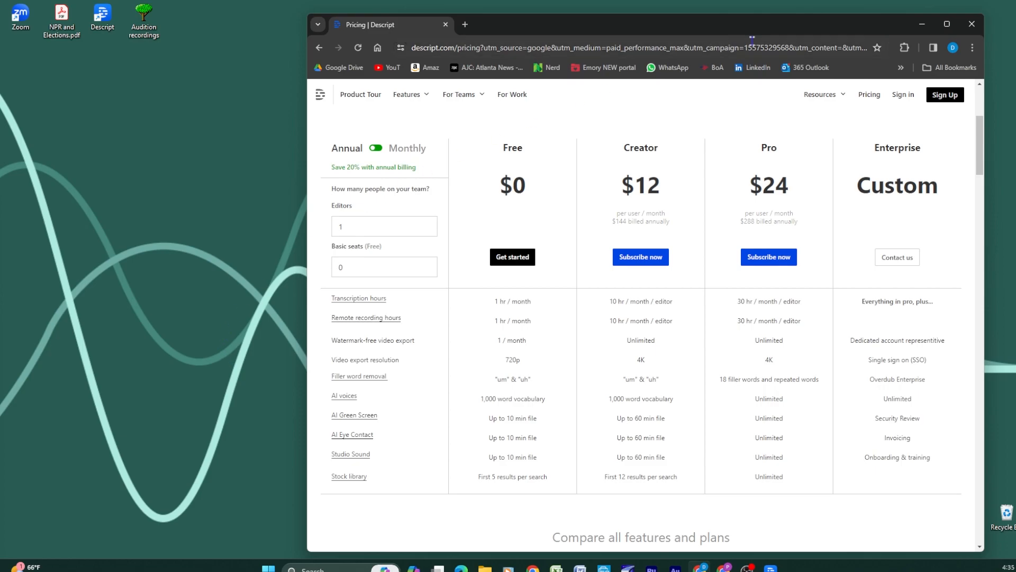
pyautogui.click(921, 28)
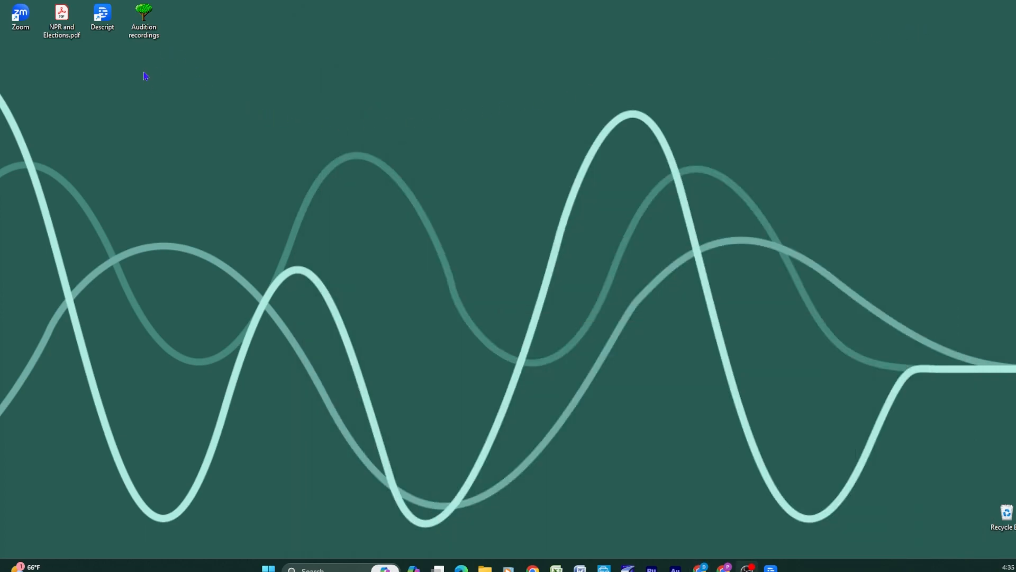
pyautogui.doubleClick(107, 20)
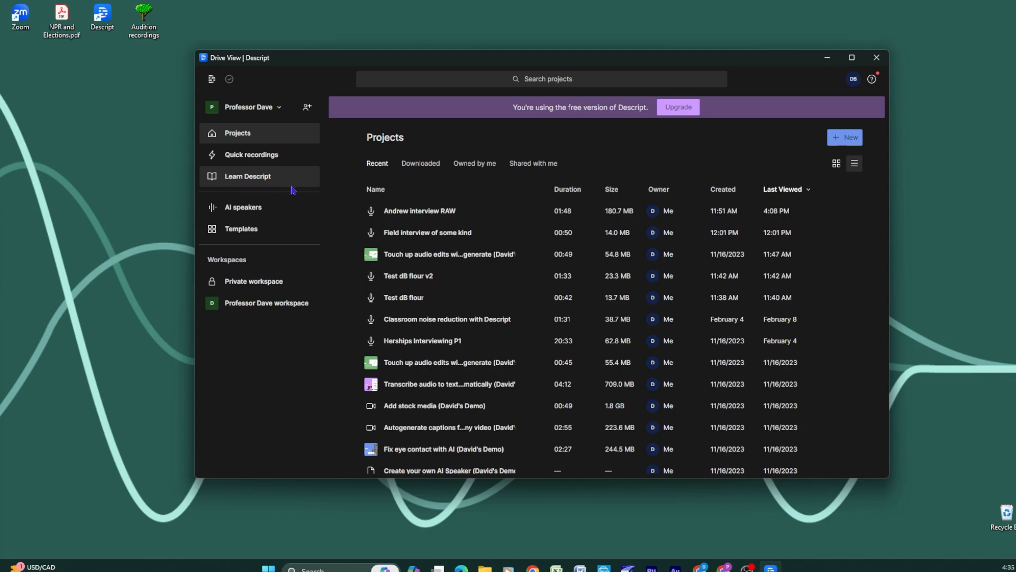
# - Create a new audio project titled "Sit Down with" plus the interviewee's first name, starting with an empty composition
pyautogui.click(845, 140)
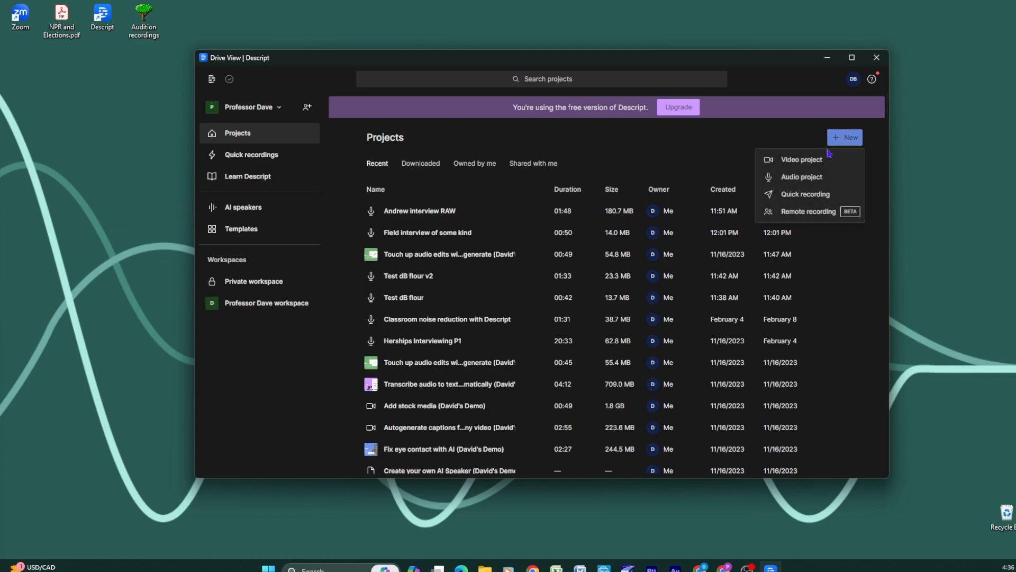
pyautogui.click(815, 182)
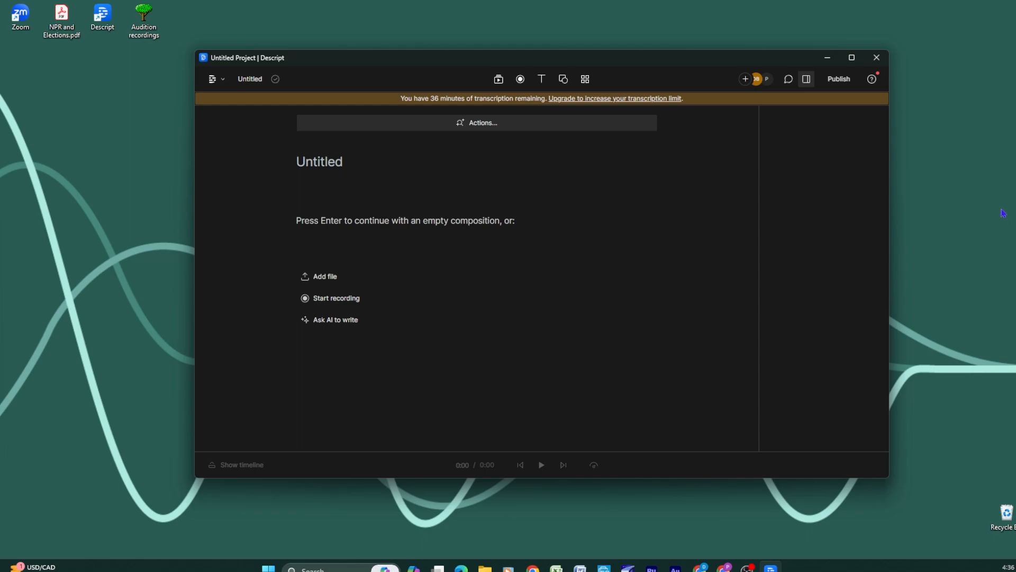
pyautogui.write('Sit Down with Andrew')
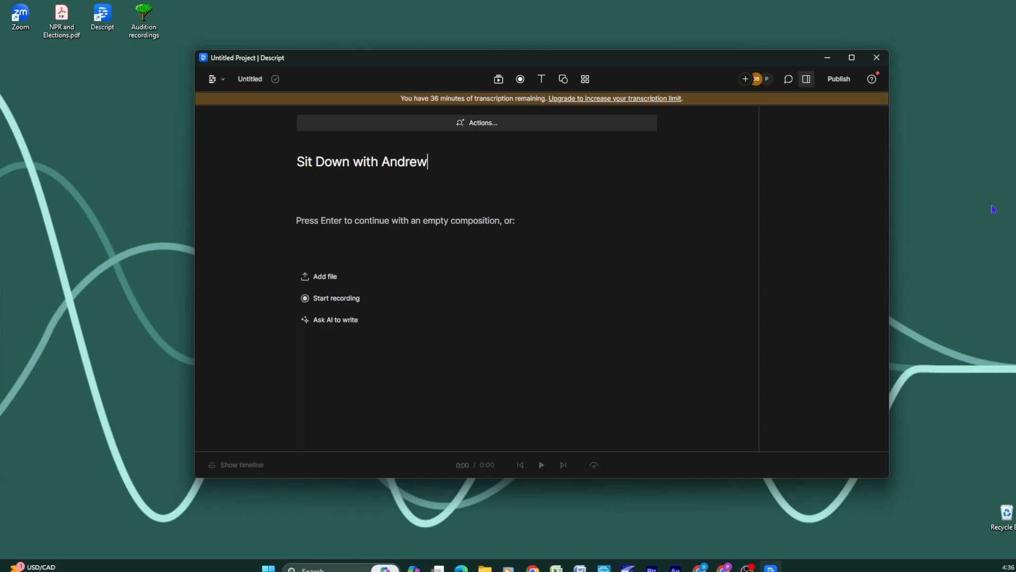
pyautogui.press('Return')
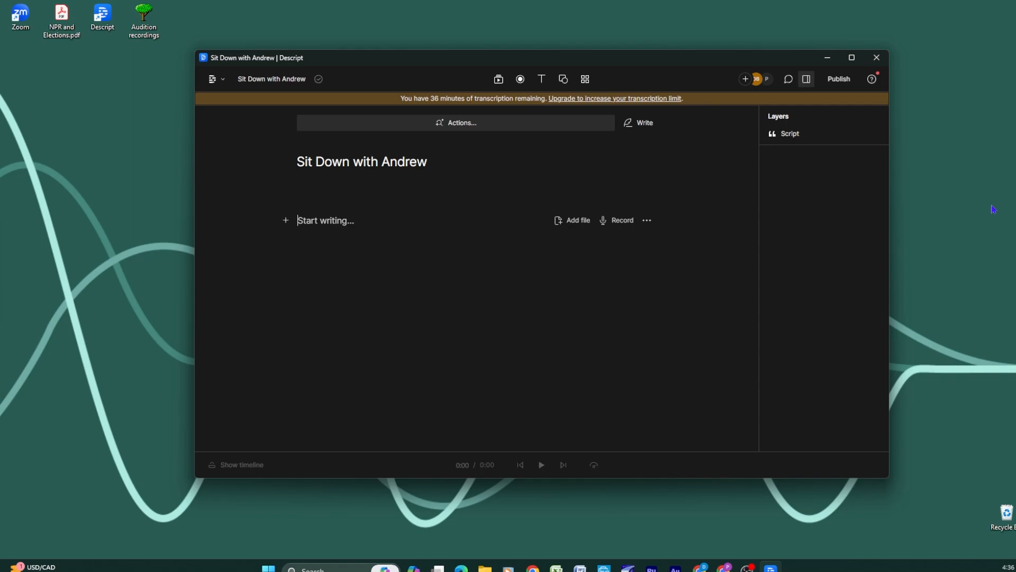
# - Add the recording ZOOM0001_MN.WAV to the script for transcription and set its speaker count to 2
pyautogui.click(567, 220)
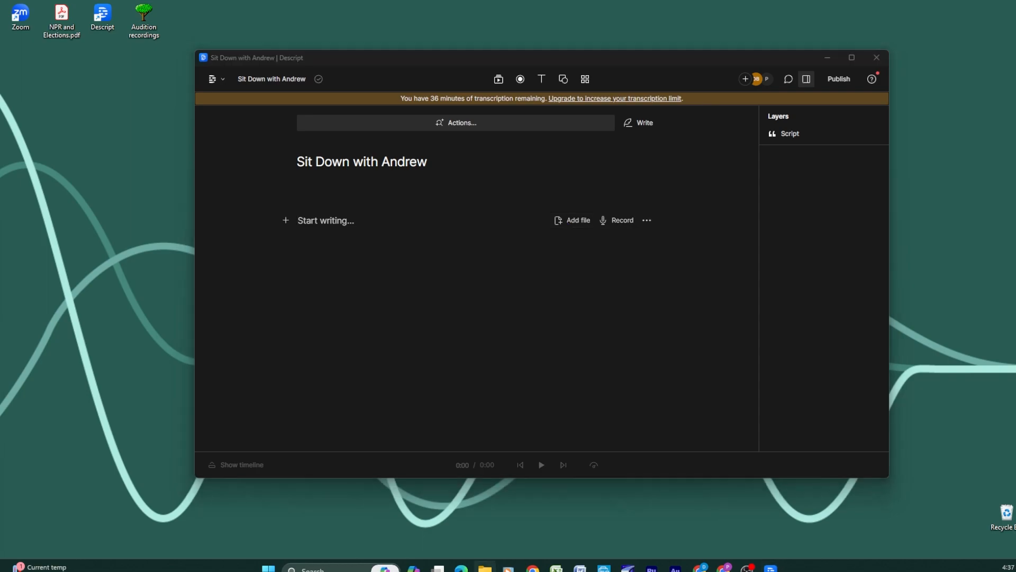
pyautogui.moveTo(0, 350); pyautogui.dragTo(455, 222)
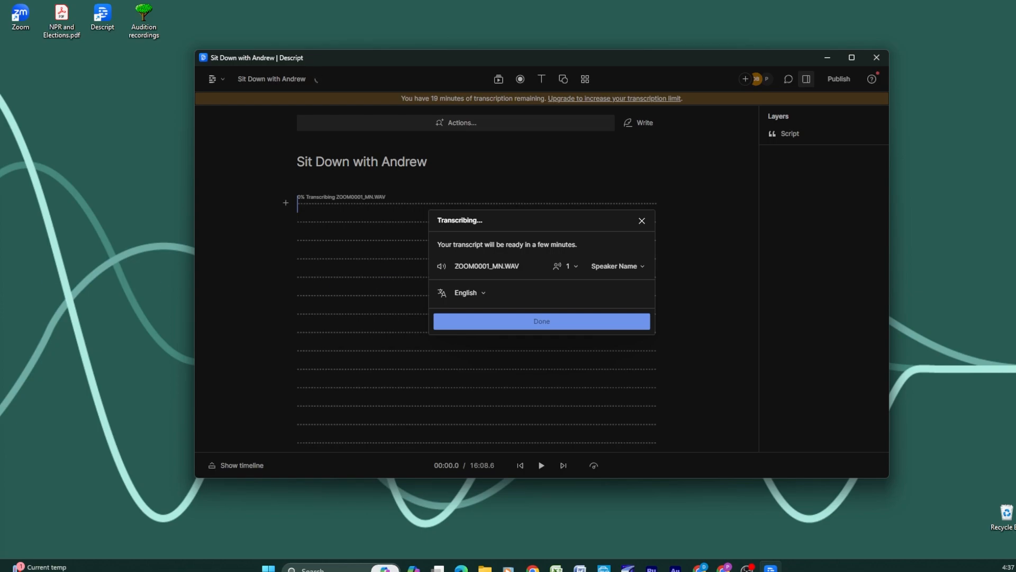
pyautogui.click(577, 267)
pyautogui.click(592, 340)
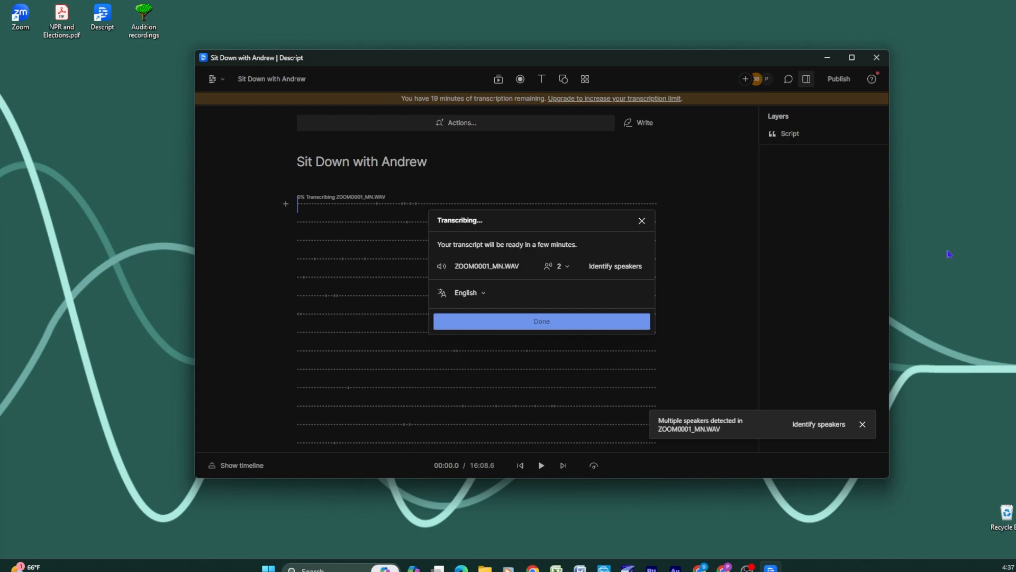
# - Start identifying speakers in the recording and label the first clip with the interviewer's first name
pyautogui.click(824, 426)
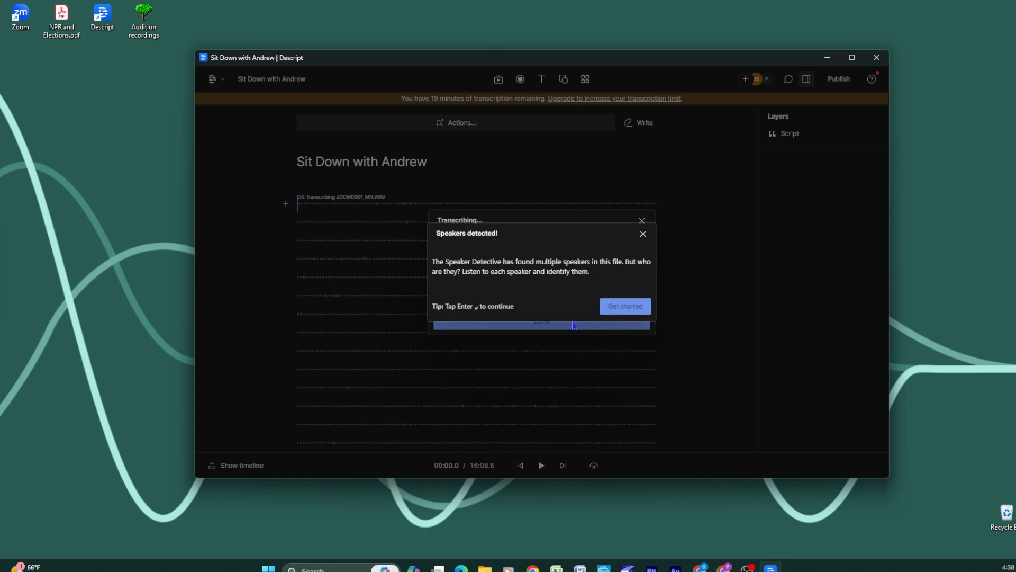
pyautogui.click(618, 305)
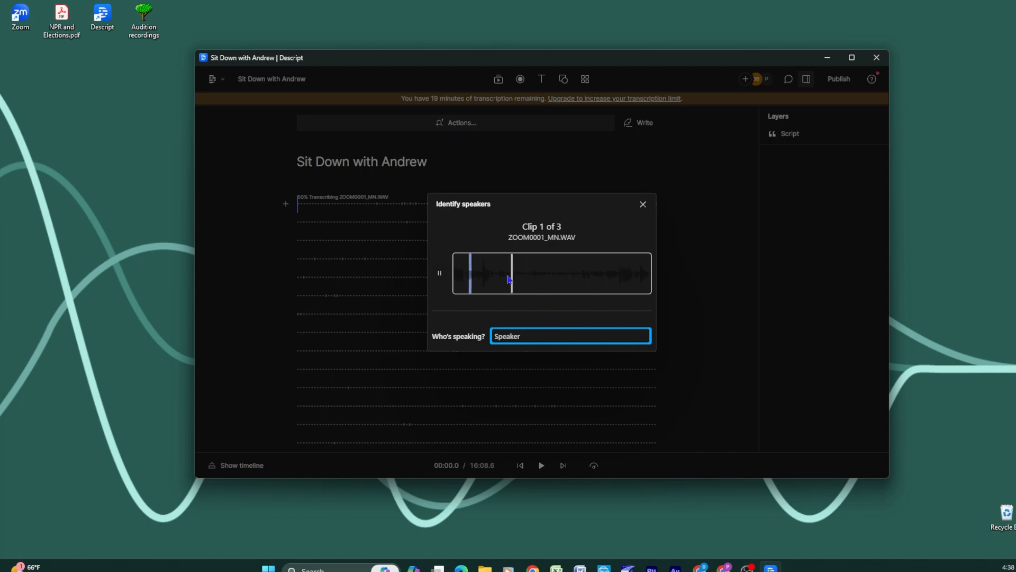
pyautogui.click(441, 275)
pyautogui.write('sdf')
pyautogui.press('BackSpace')
pyautogui.press('BackSpace')
pyautogui.press('BackSpace')
pyautogui.write('Dave')
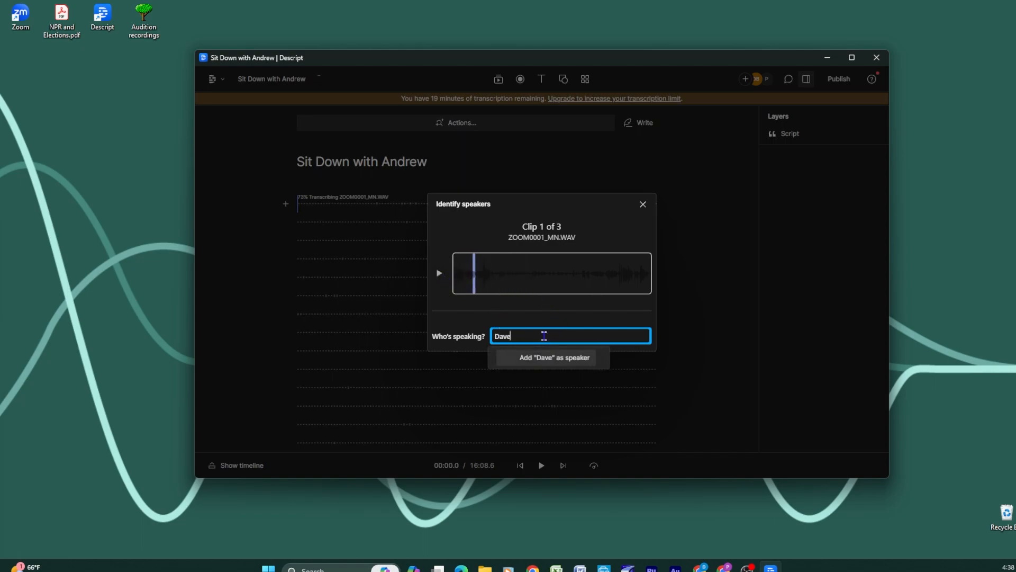
pyautogui.press('Return')
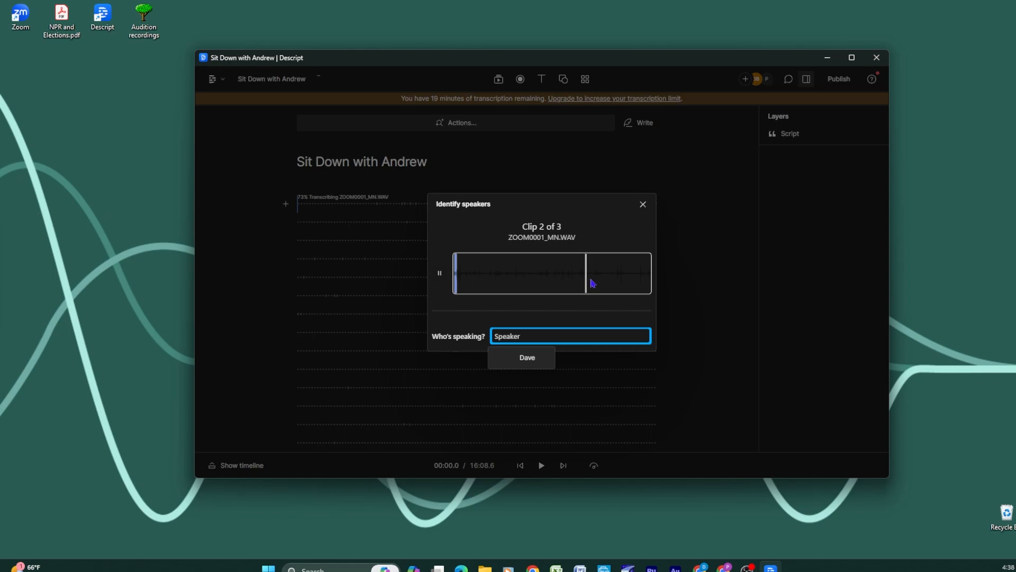
# - Label the second clip's speaker "Ambi" and the third with the interviewee's first name, and finish the transcription setup
pyautogui.click(503, 336)
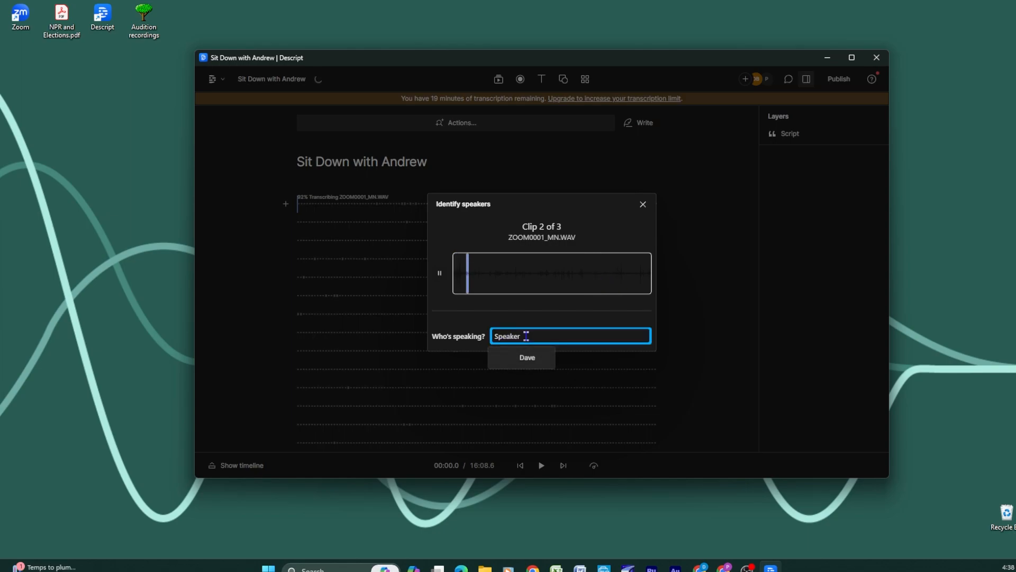
pyautogui.write('Ambi')
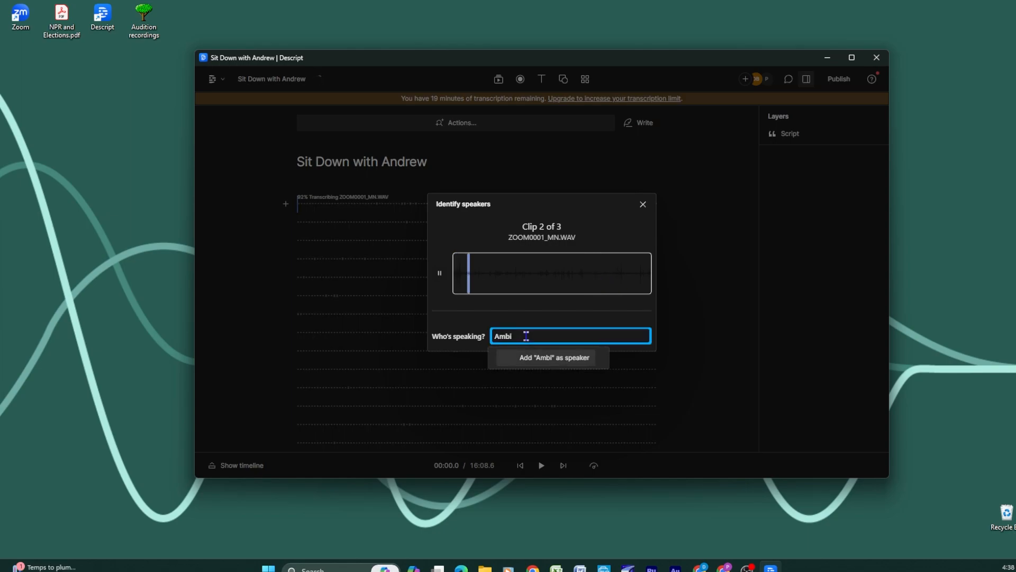
pyautogui.press('Return')
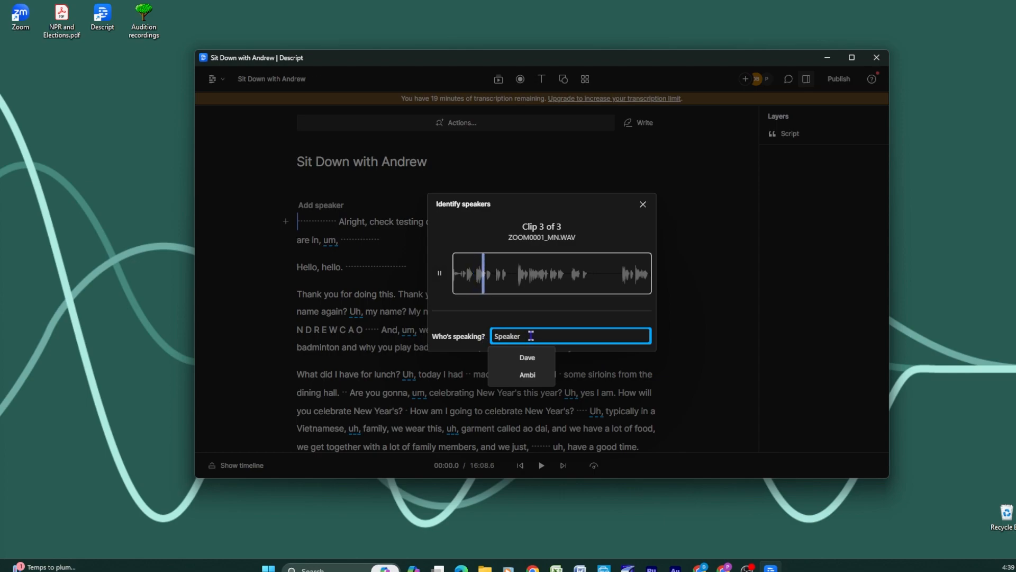
pyautogui.write('Andrew')
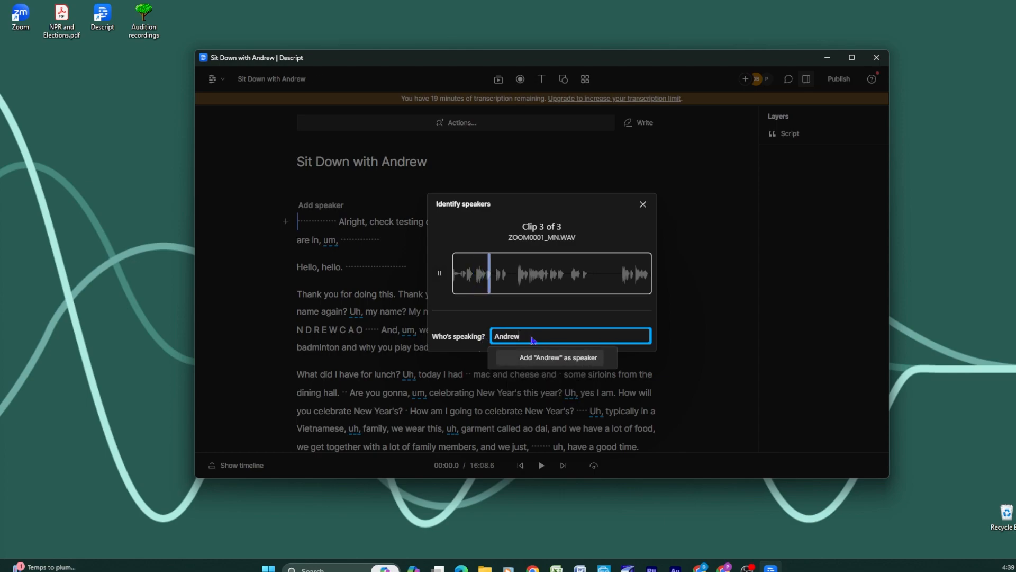
pyautogui.press('Return')
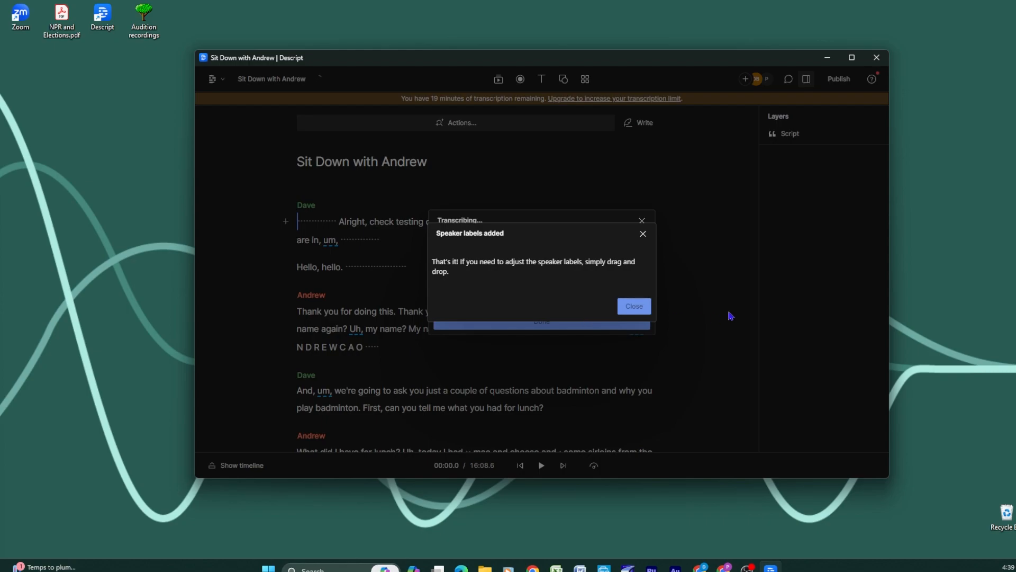
pyautogui.click(647, 306)
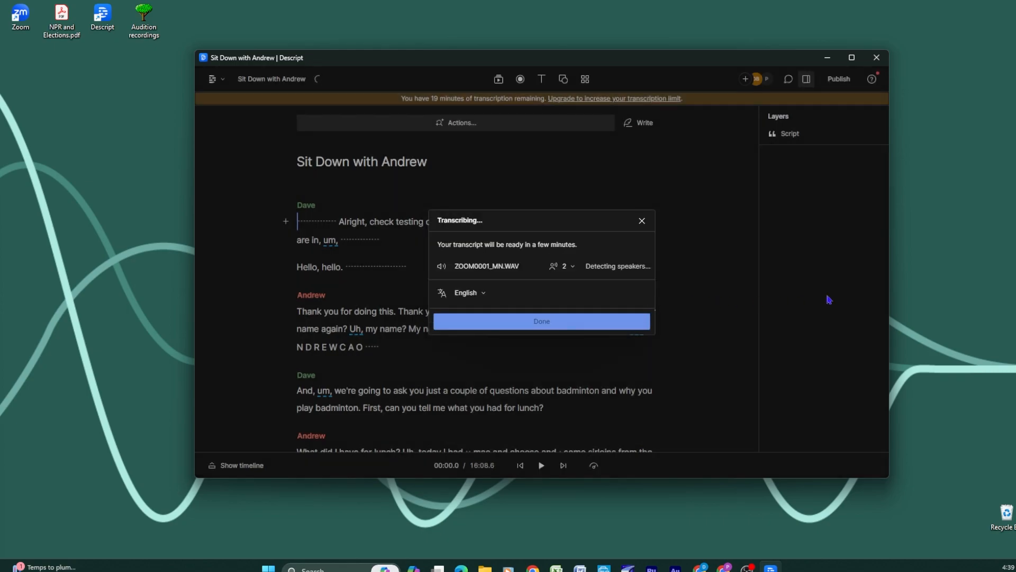
pyautogui.click(579, 322)
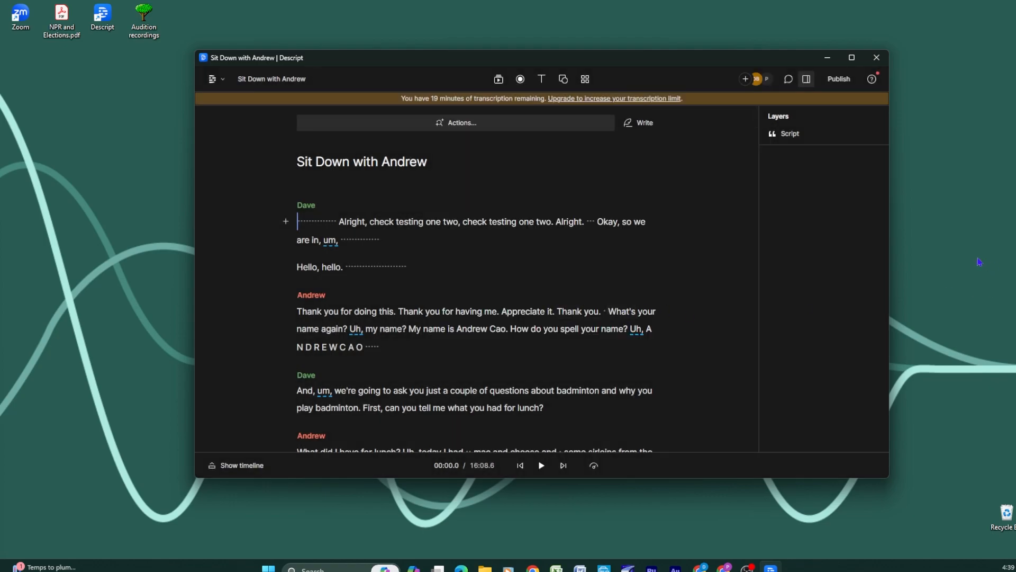
# - Maximize the window and enlarge the timeline while playing the opening seconds of the interview
pyautogui.click(852, 58)
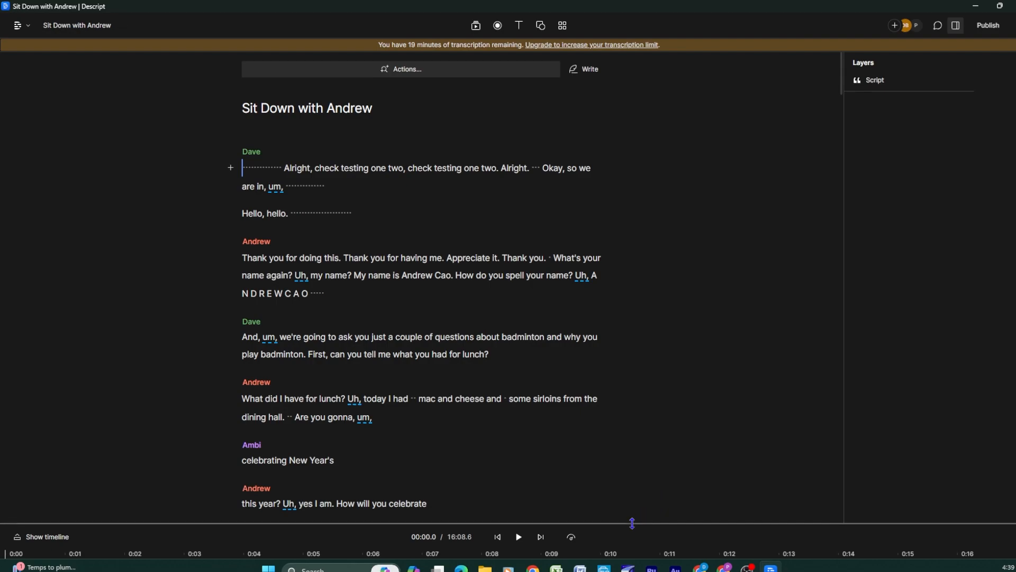
pyautogui.press('space')
pyautogui.moveTo(580, 523); pyautogui.dragTo(607, 381)
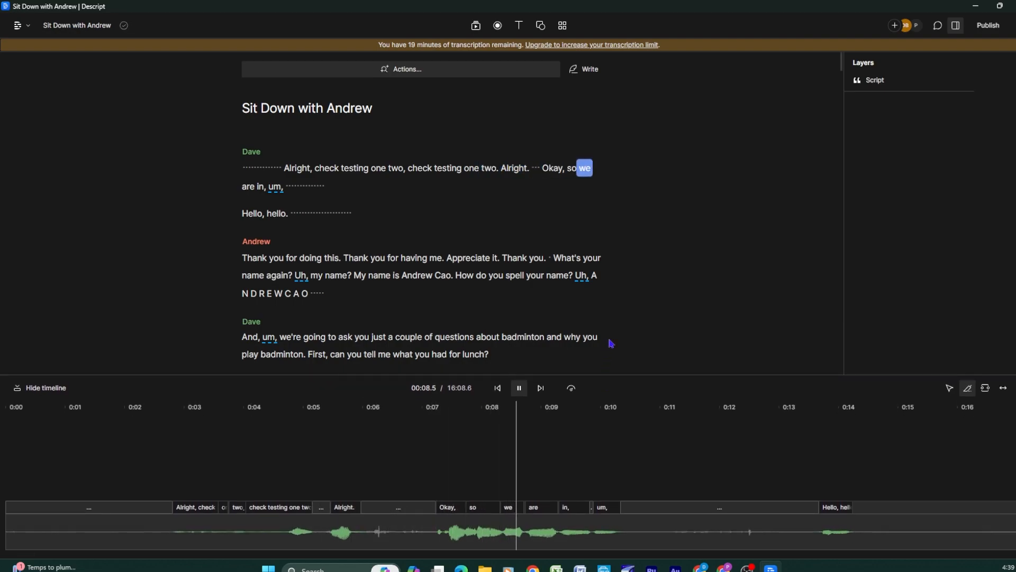
pyautogui.click(519, 389)
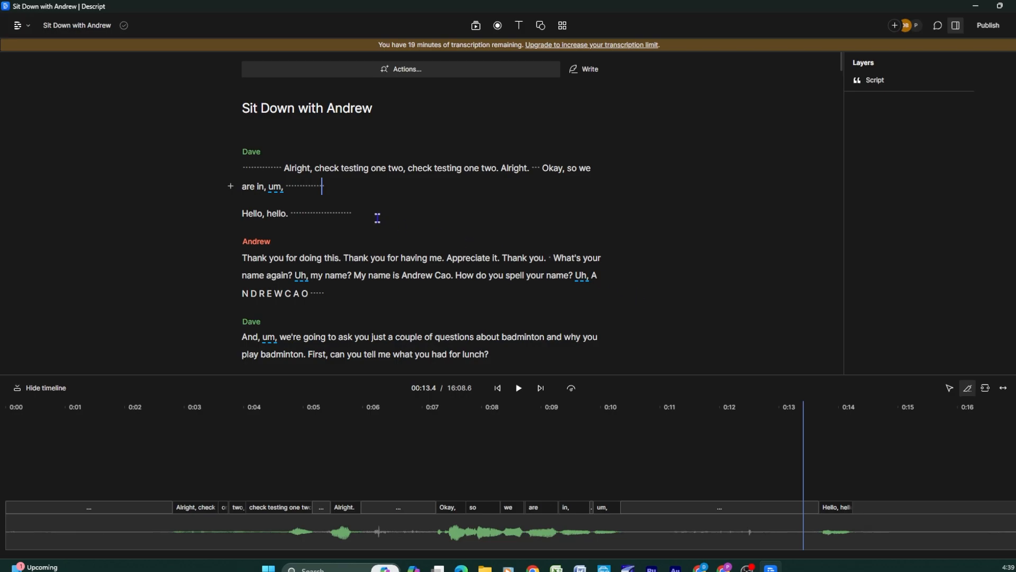
# - Check the sit-down interview question list in Google Docs, and search the Descript transcript for "Having"
pyautogui.hotkey('alt', 'Tab')
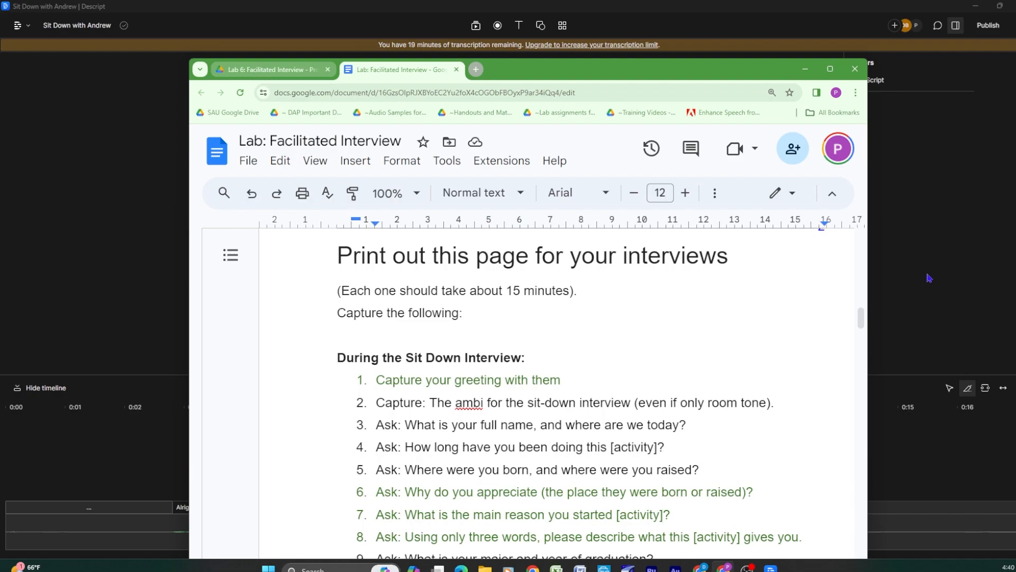
pyautogui.click(805, 69)
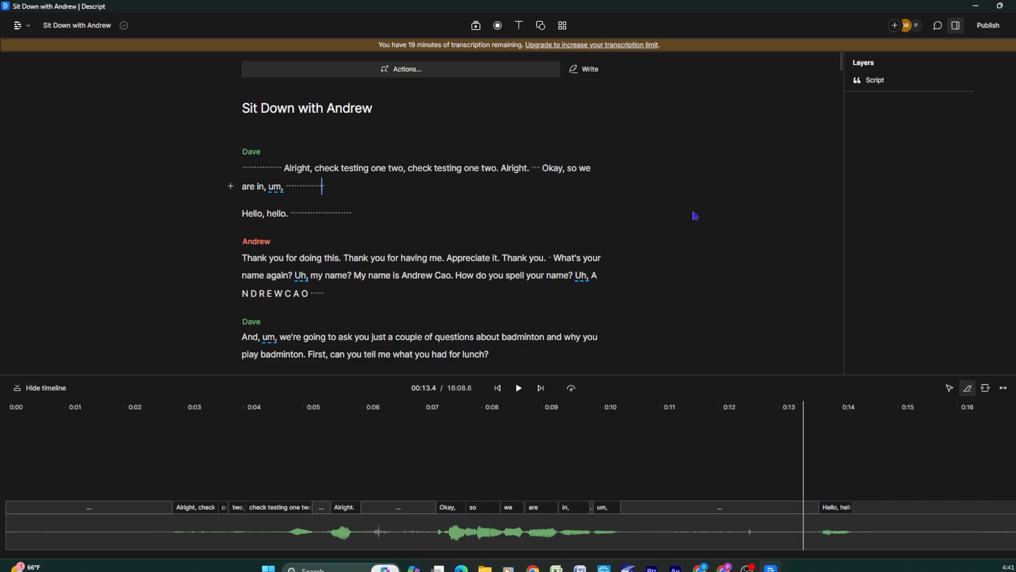
pyautogui.hotkey('ctrl', 'f')
pyautogui.write('Having')
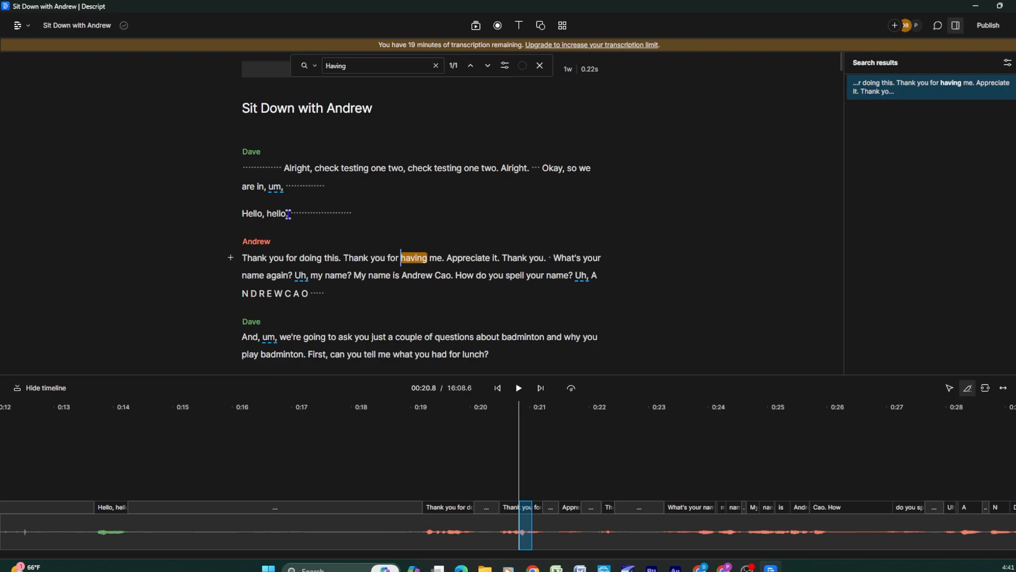
# - Copy the silent gap after "Hello, hello." and strike through the mic-check passage that opens the transcript
pyautogui.moveTo(289, 214)
pyautogui.mouseDown()
pyautogui.moveTo(337, 213)
pyautogui.moveTo(288, 213)
pyautogui.mouseUp()
pyautogui.click(362, 213)
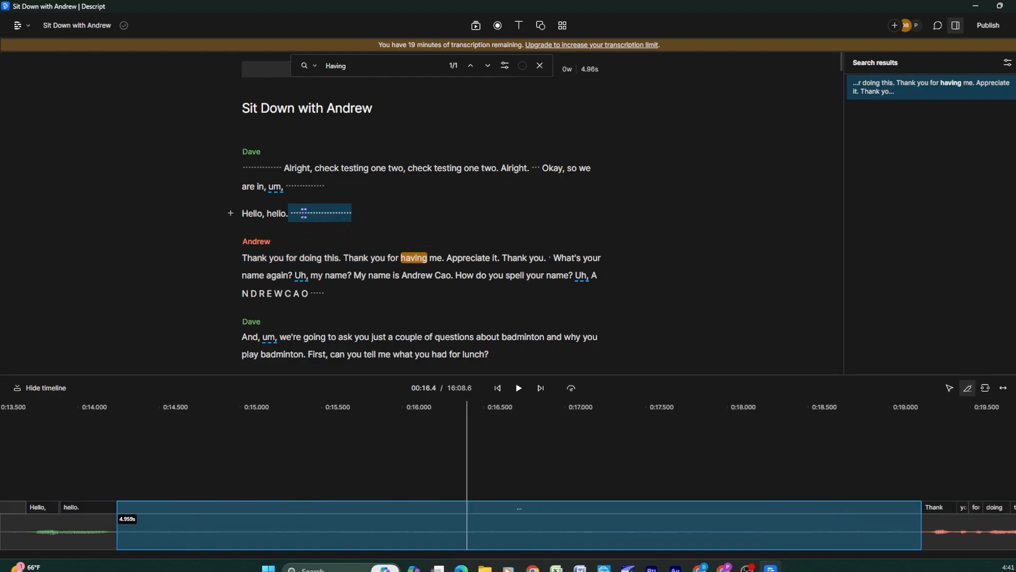
pyautogui.click(406, 214)
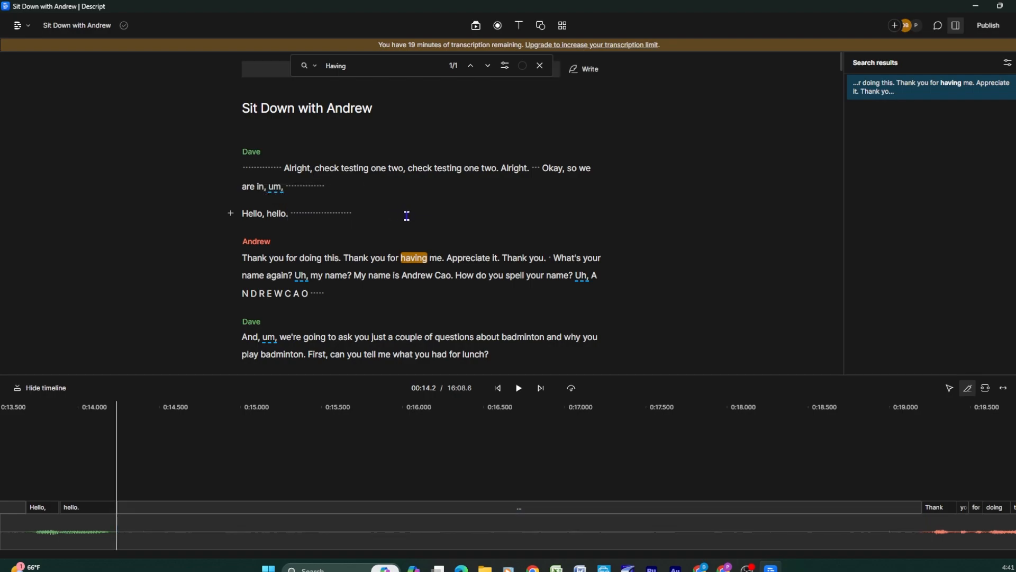
pyautogui.moveTo(406, 215); pyautogui.dragTo(235, 173)
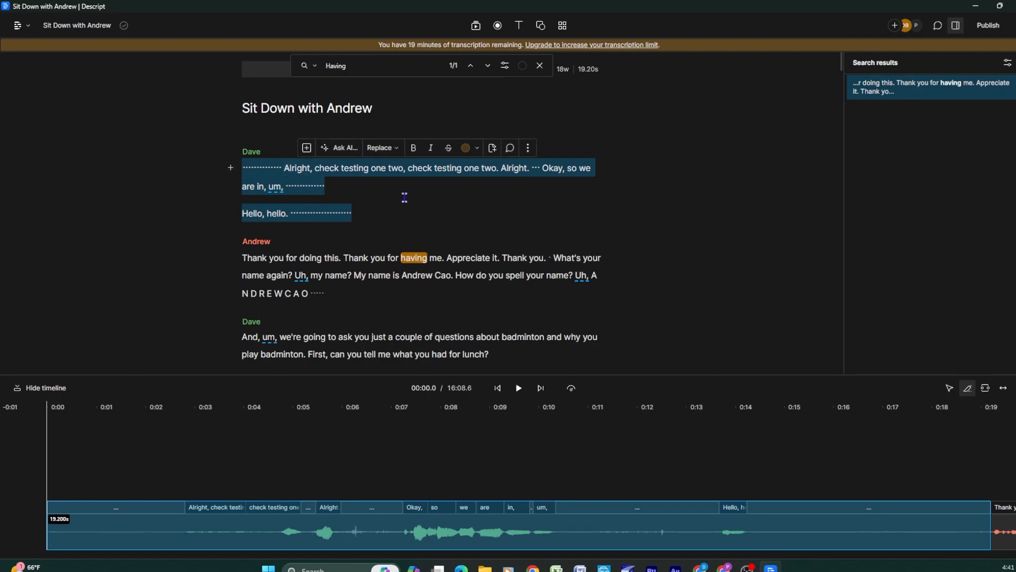
pyautogui.click(450, 153)
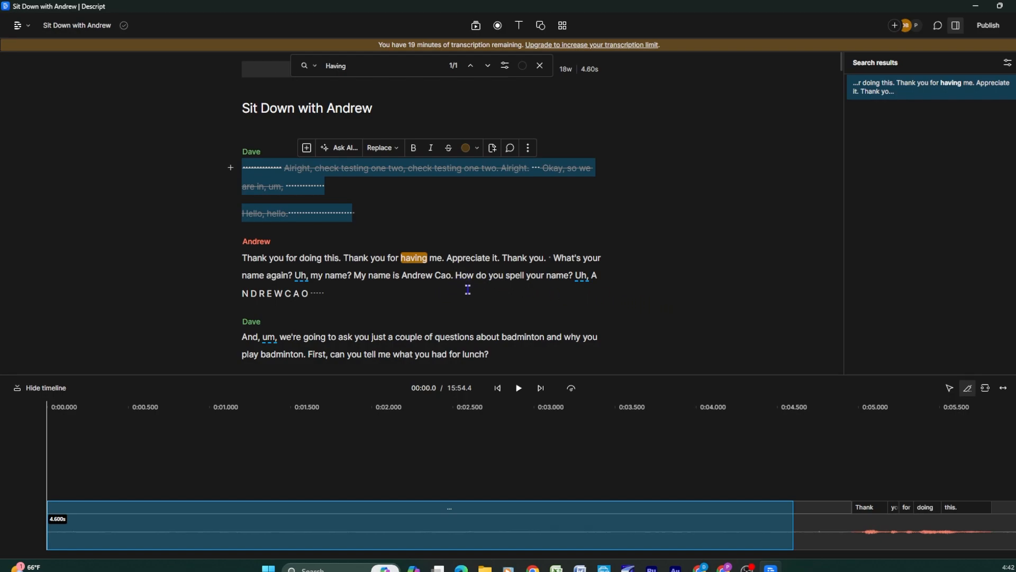
# - Replace the passage from "How do you spell your name?" through the spelled-out name with the copied silent gap on a new line
pyautogui.moveTo(458, 277); pyautogui.dragTo(493, 296)
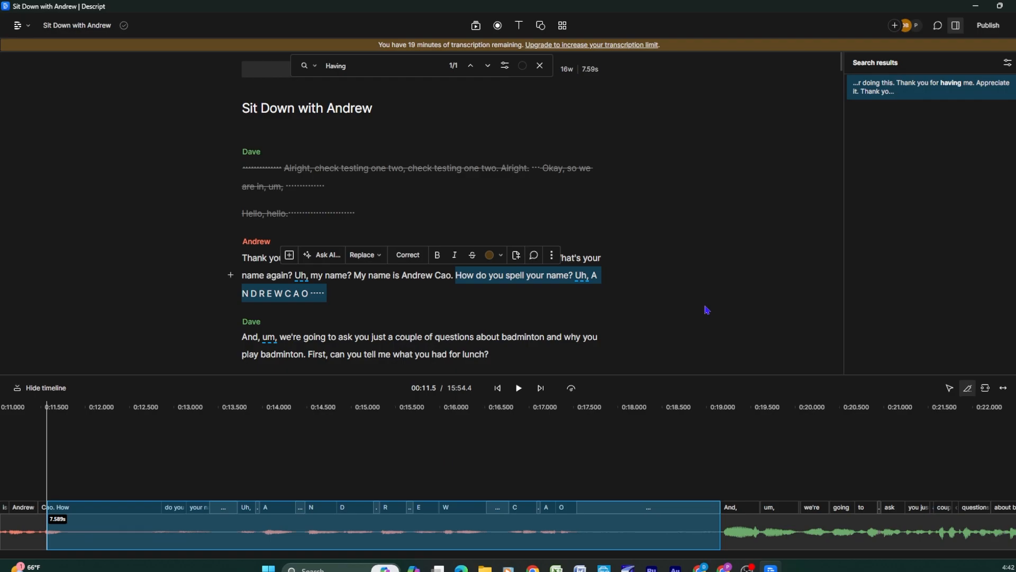
pyautogui.press('BackSpace')
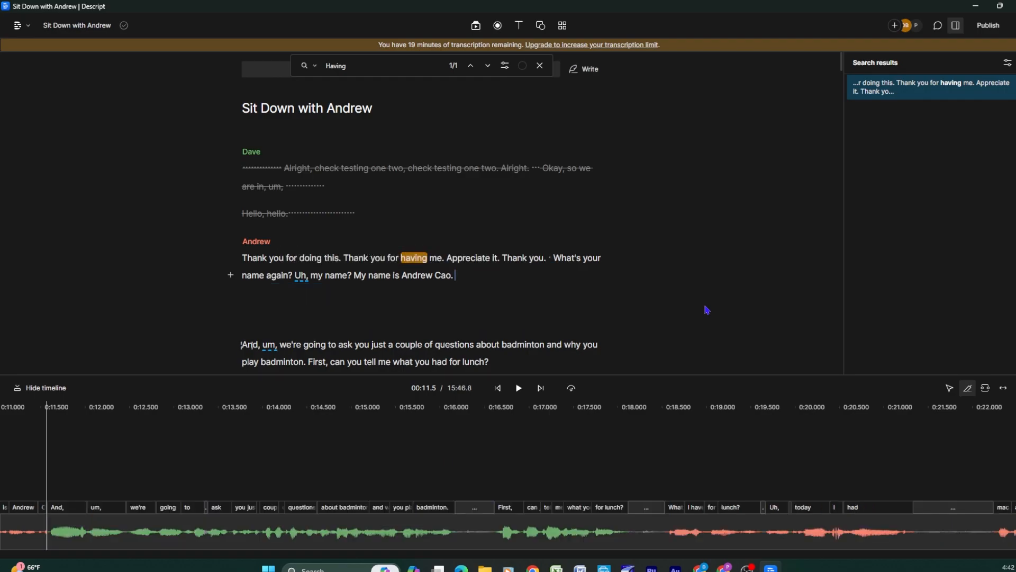
pyautogui.press('Return')
pyautogui.hotkey('ctrl', 'v')
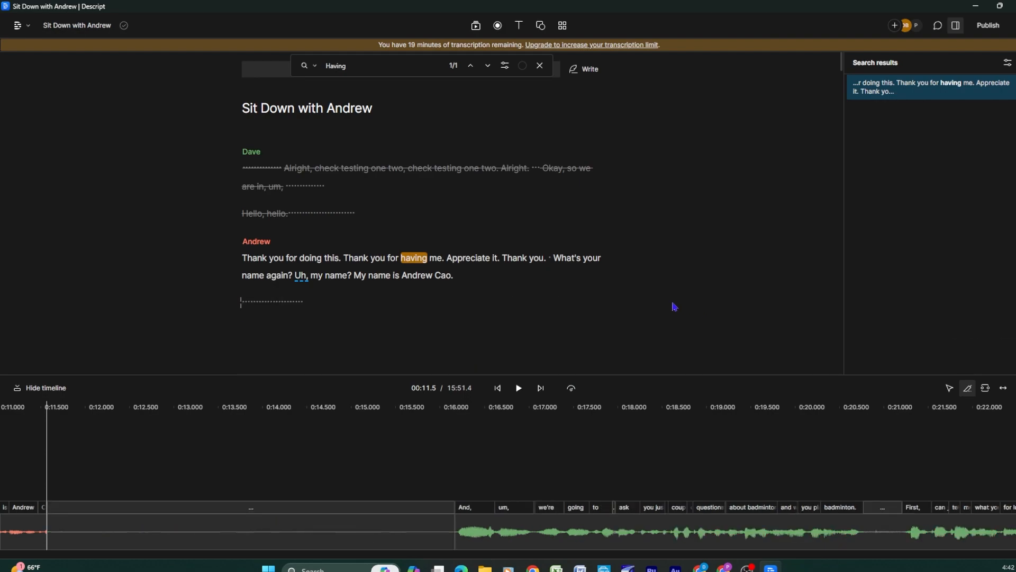
# - Search the transcript for "Pace" and play the answer around "it's a really fast paced game"
pyautogui.click(404, 71)
pyautogui.press('BackSpace')
pyautogui.press('BackSpace')
pyautogui.press('BackSpace')
pyautogui.press('BackSpace')
pyautogui.press('BackSpace')
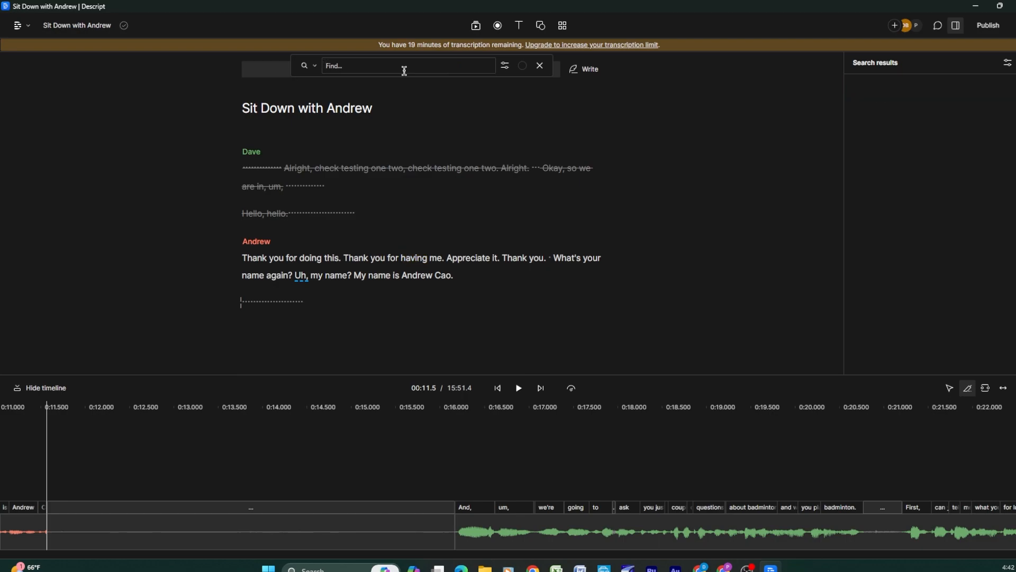
pyautogui.write('Pace')
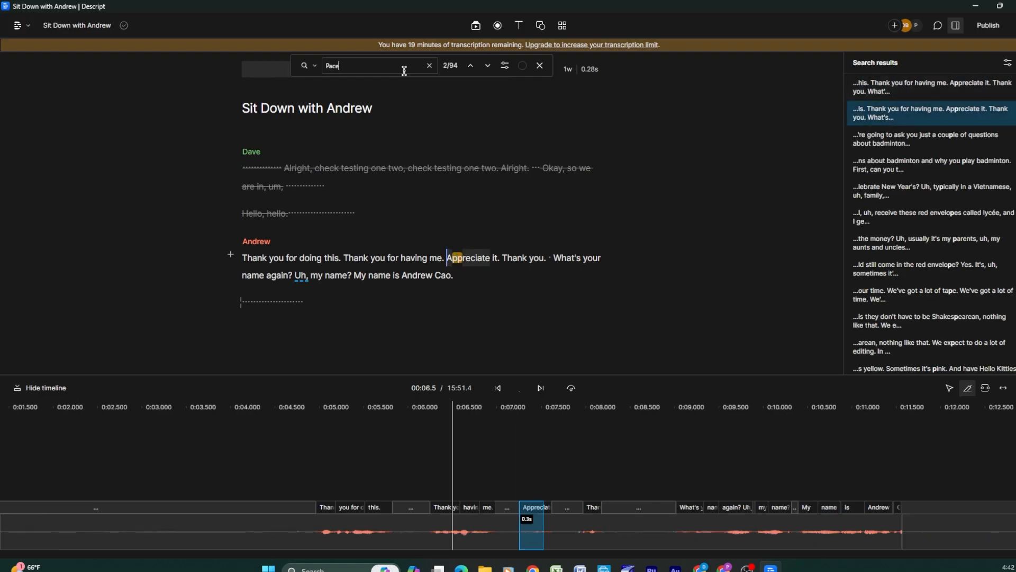
pyautogui.click(519, 388)
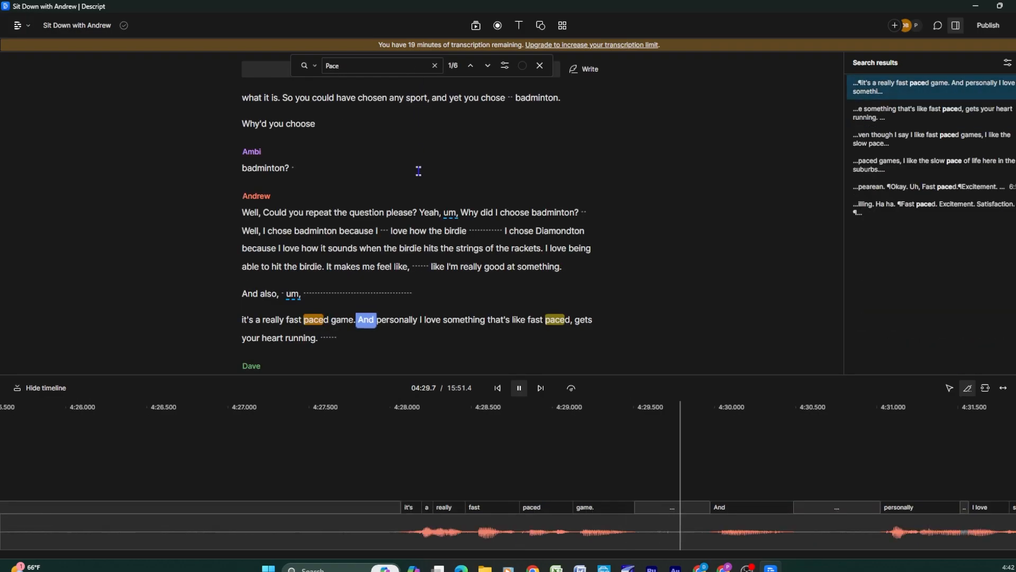
pyautogui.click(518, 392)
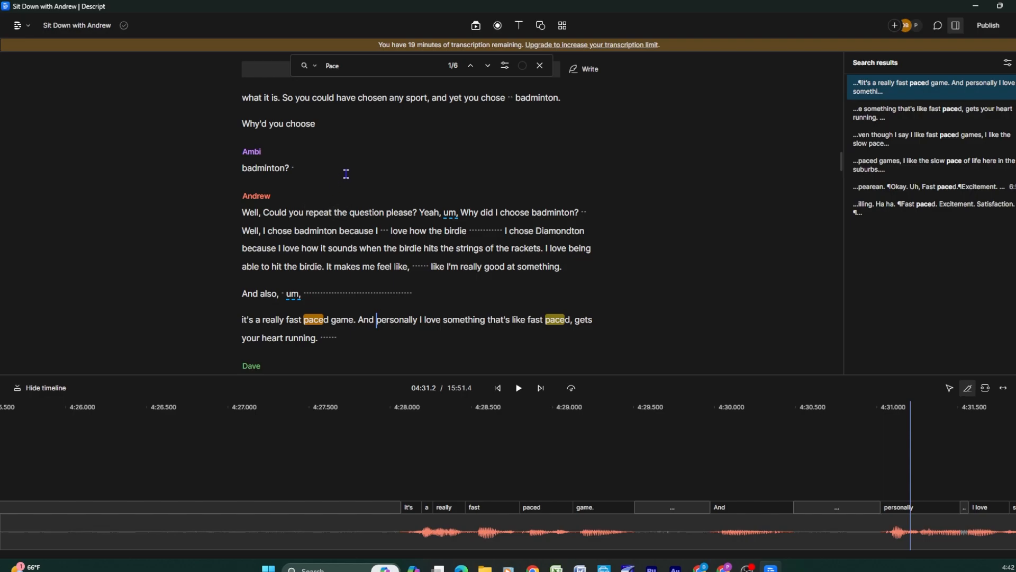
# - Strike through the passage from "And, um, we're going to ask you" through the question "Why'd you choose badminton?"
pyautogui.click(286, 168)
pyautogui.tripleClick(287, 168)
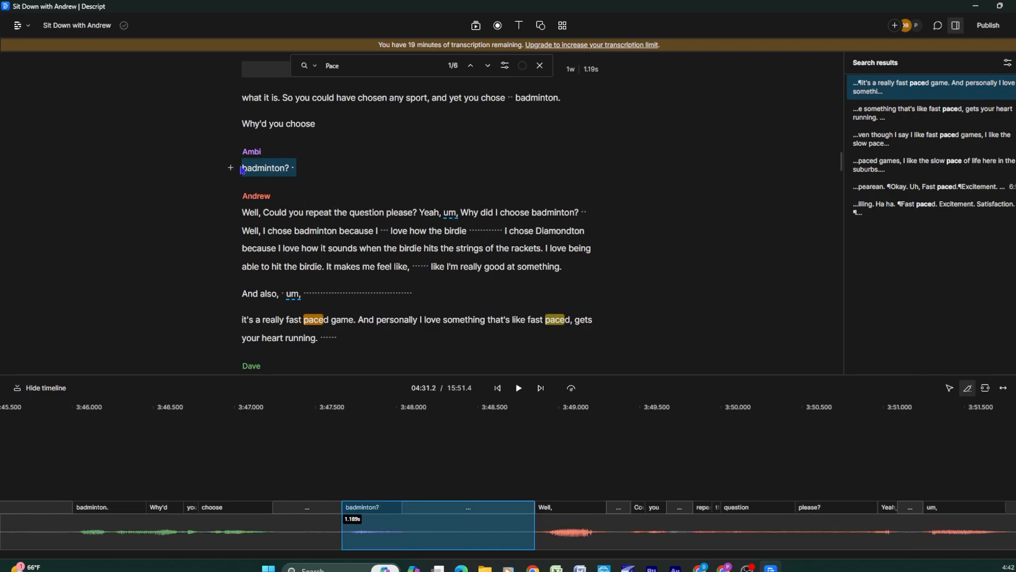
pyautogui.scroll(10, 392, 184)
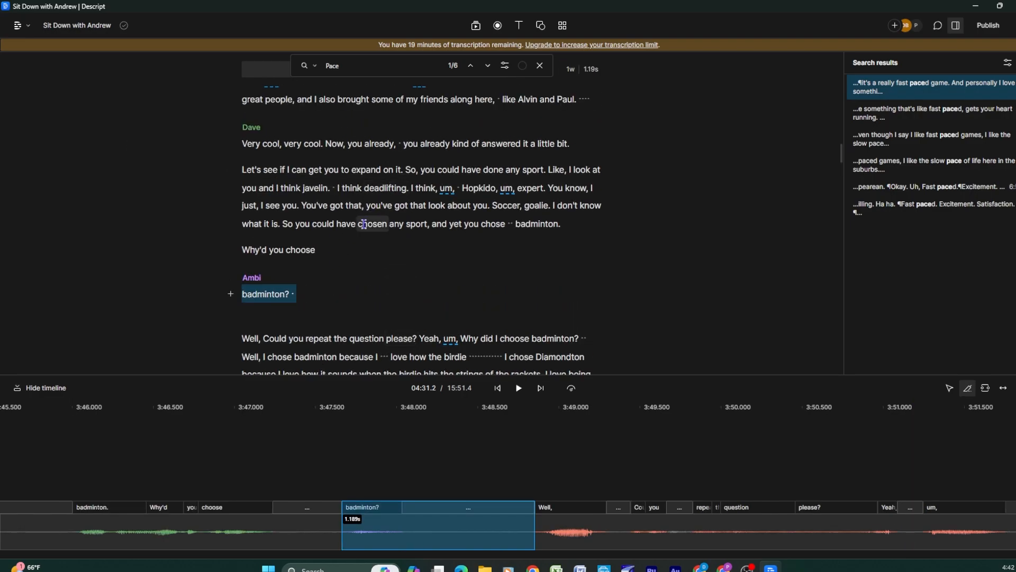
pyautogui.scroll(15, 364, 223)
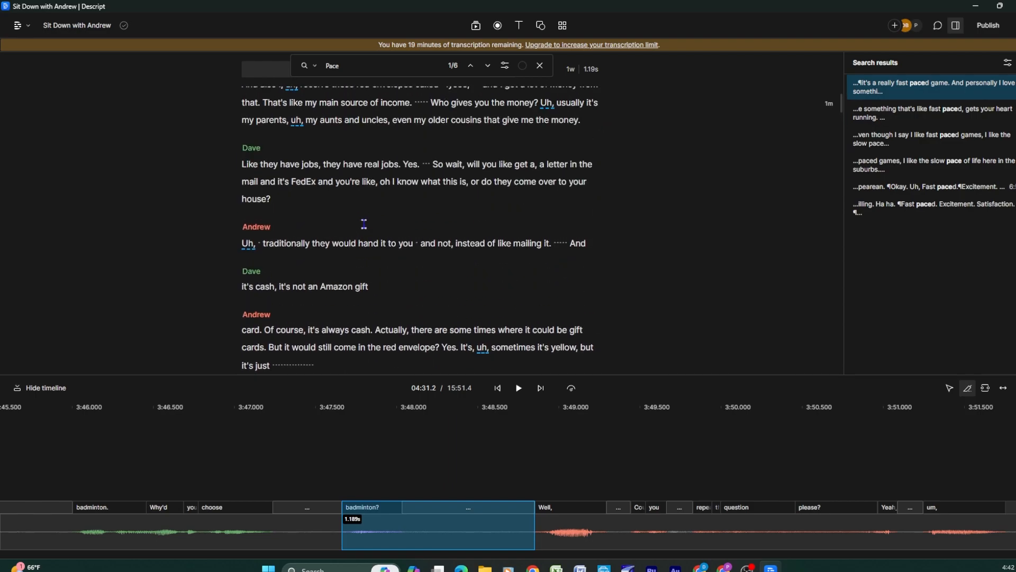
pyautogui.scroll(3, 364, 223)
pyautogui.scroll(-2, 365, 223)
pyautogui.moveTo(240, 258)
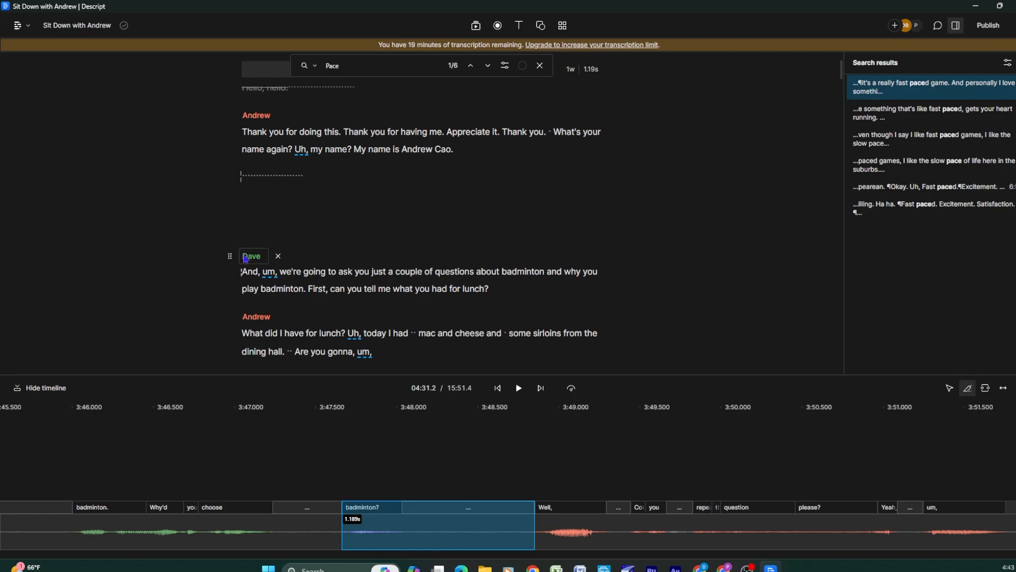
pyautogui.keyDown('shift'); pyautogui.click(273, 269); pyautogui.keyUp('shift')
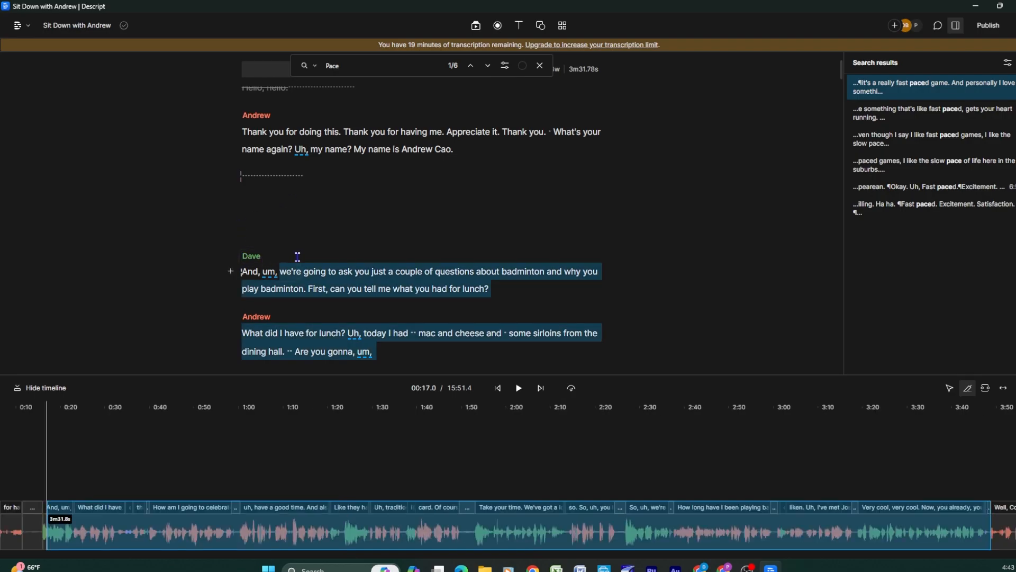
pyautogui.keyDown('shift'); pyautogui.click(245, 272); pyautogui.keyUp('shift')
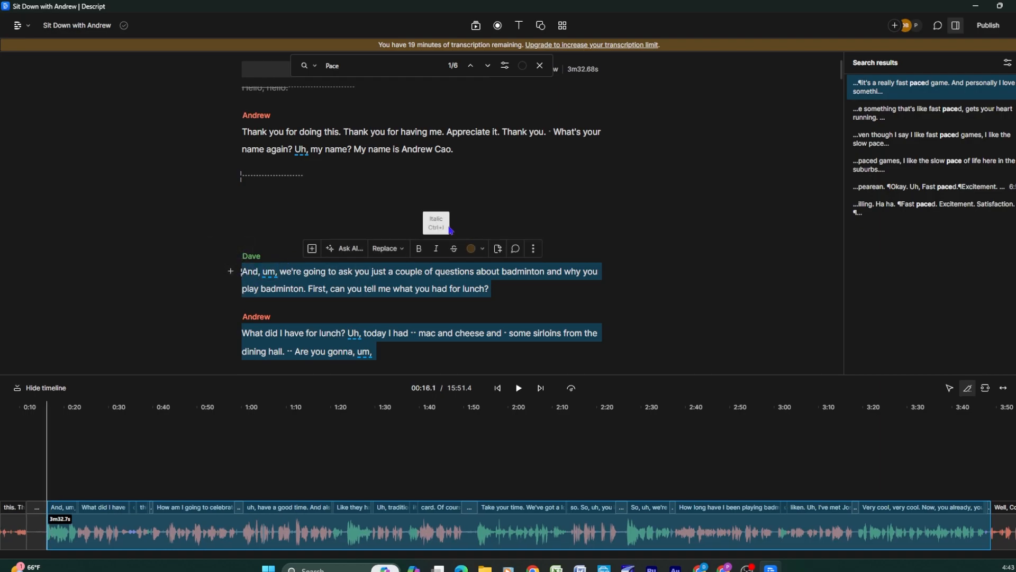
pyautogui.click(454, 248)
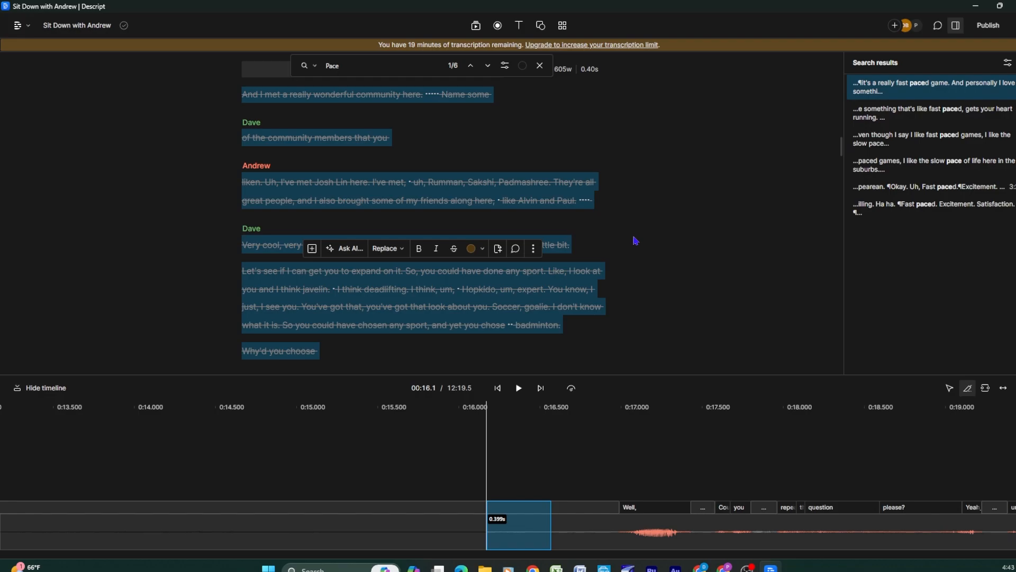
# - Review the whole struck-through passage between the name introduction and the "Why did I choose badminton?" answer
pyautogui.scroll(-5, 636, 240)
pyautogui.scroll(10, 635, 240)
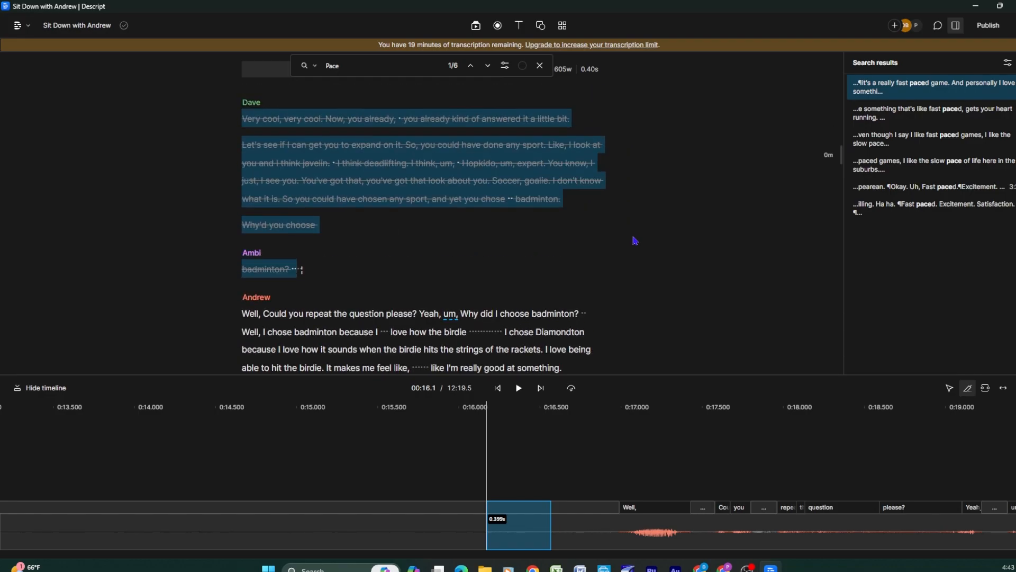
pyautogui.scroll(2, 635, 241)
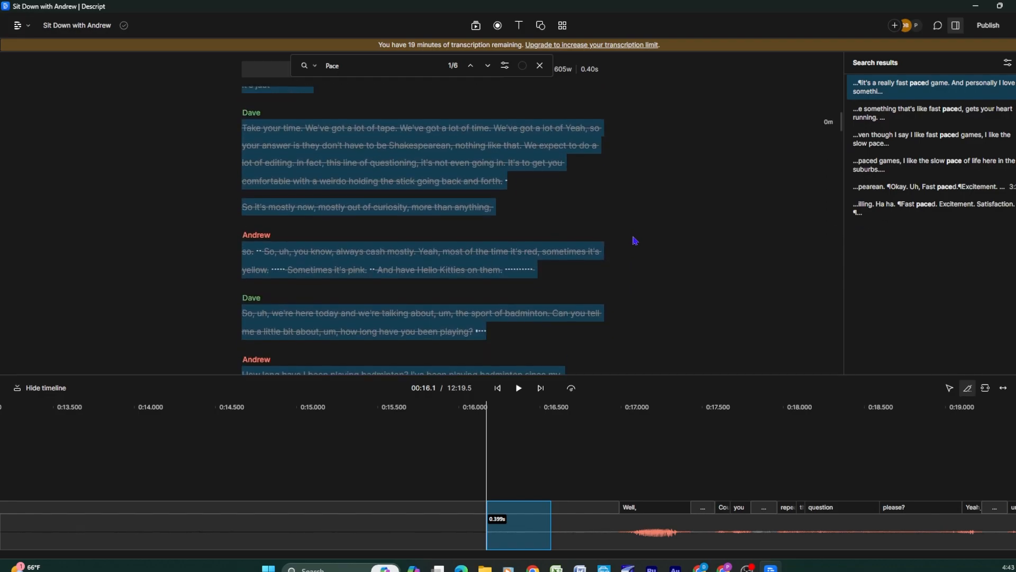
pyautogui.scroll(8, 636, 241)
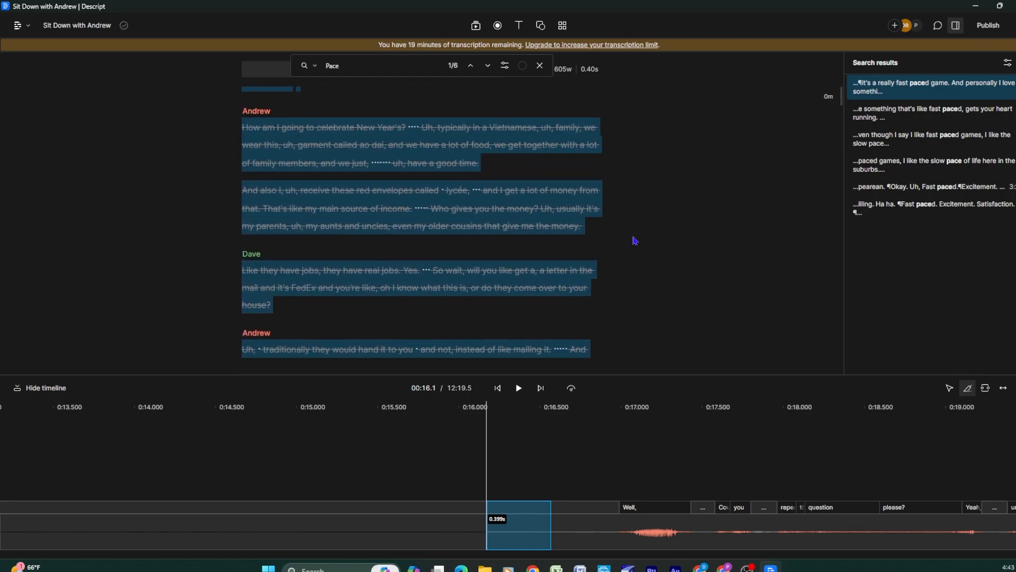
pyautogui.scroll(2, 636, 240)
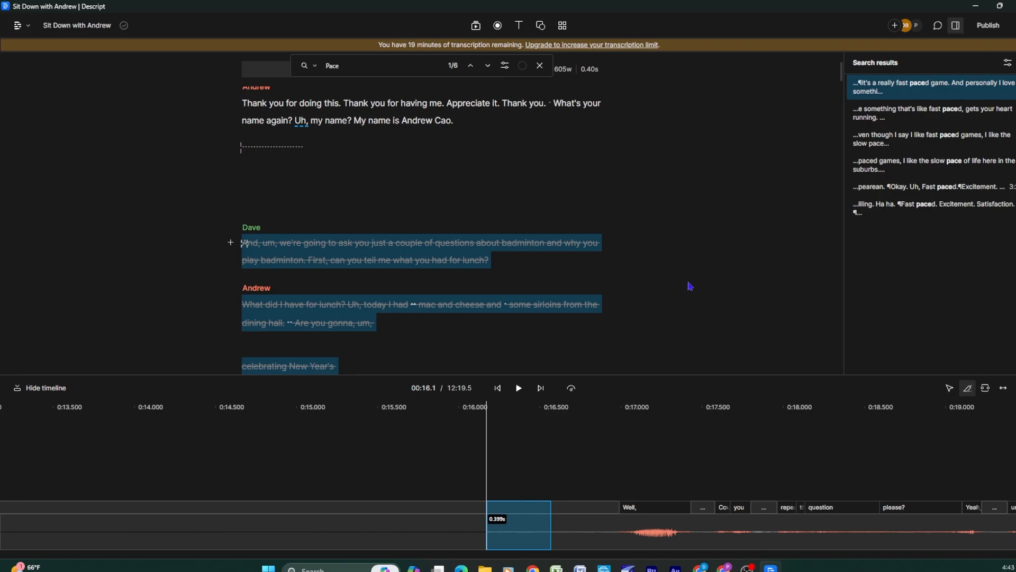
pyautogui.scroll(-10, 691, 286)
pyautogui.scroll(-15, 686, 281)
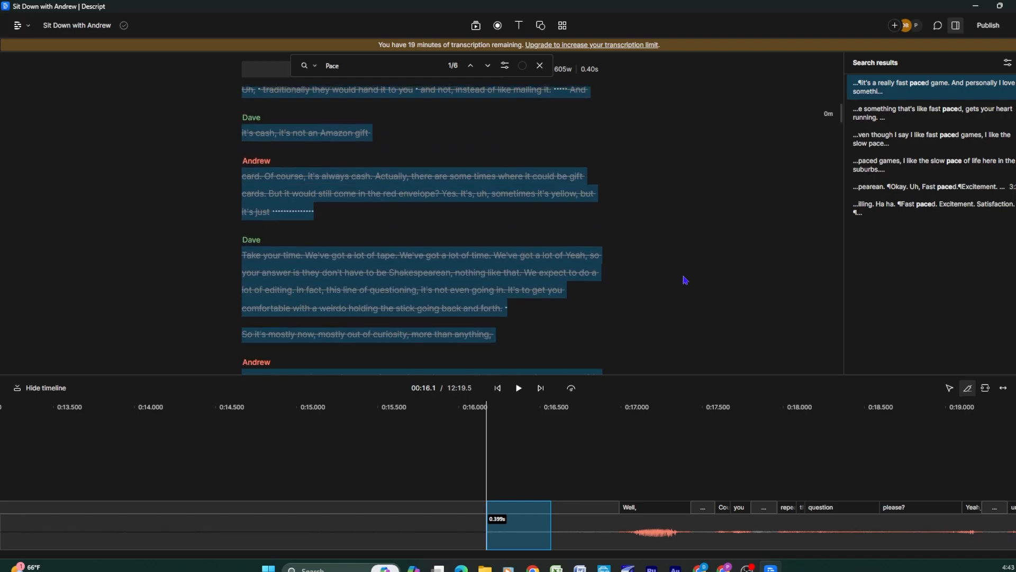
# - Replace the passage from "Yeah. That's great. Okay." through "where were you born and where do you" with the copied silent gap
pyautogui.scroll(-5, 686, 280)
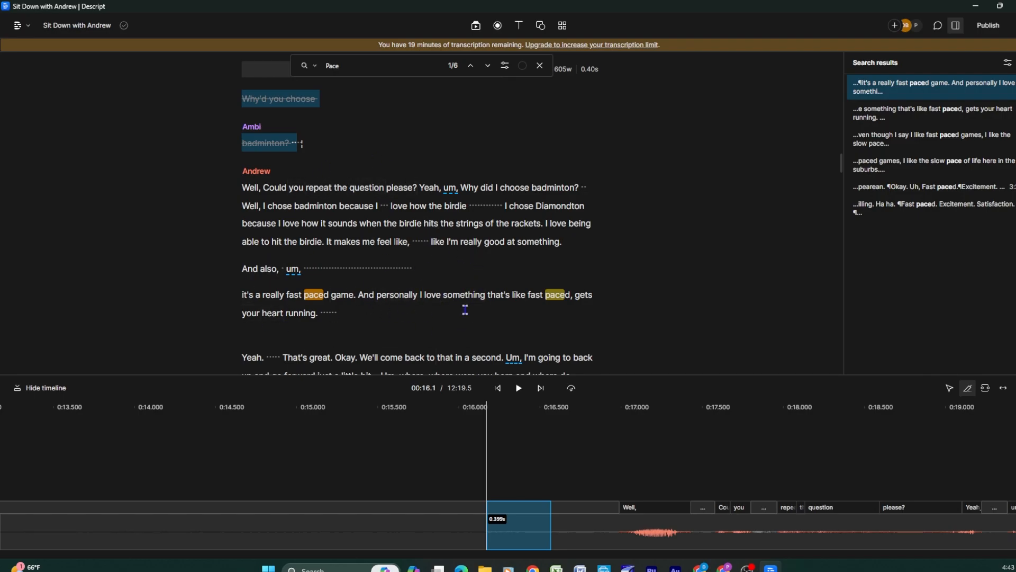
pyautogui.scroll(-3, 641, 235)
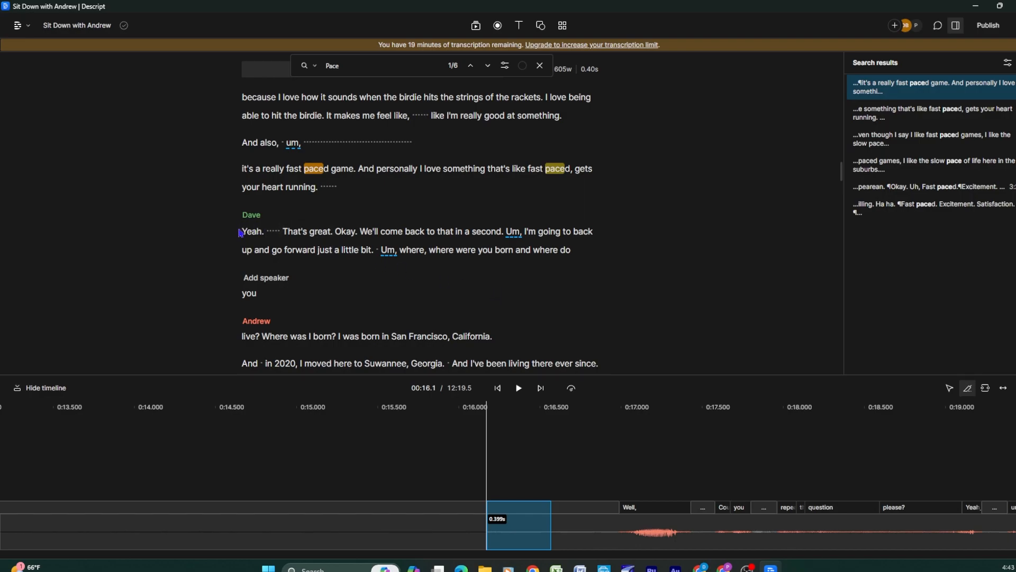
pyautogui.moveTo(243, 231); pyautogui.dragTo(464, 296)
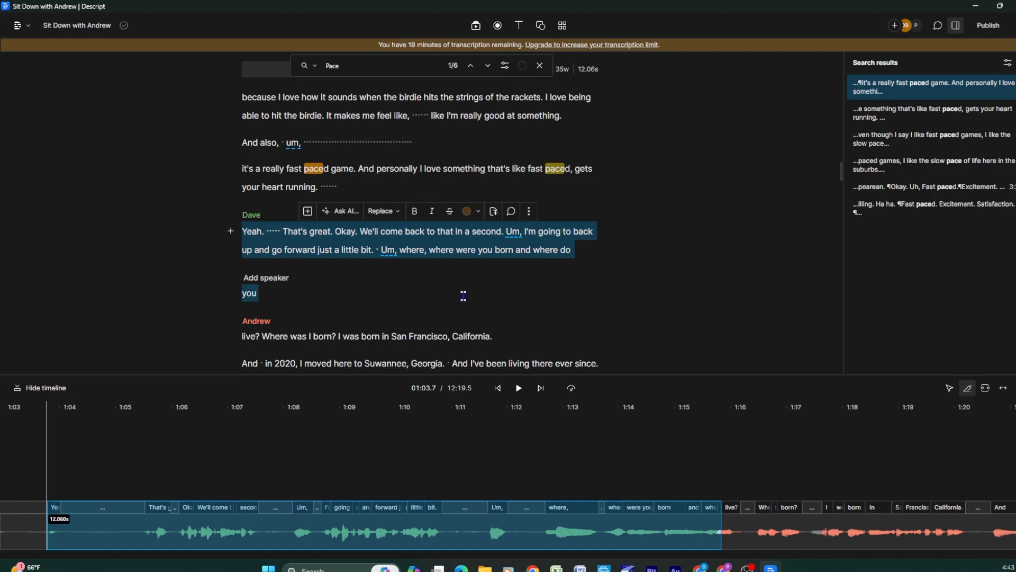
pyautogui.press('BackSpace')
# - Search the transcript for "San" and strike through the passage from "live? Where was I born?" through "Um, what do I love about living in"
pyautogui.click(383, 65)
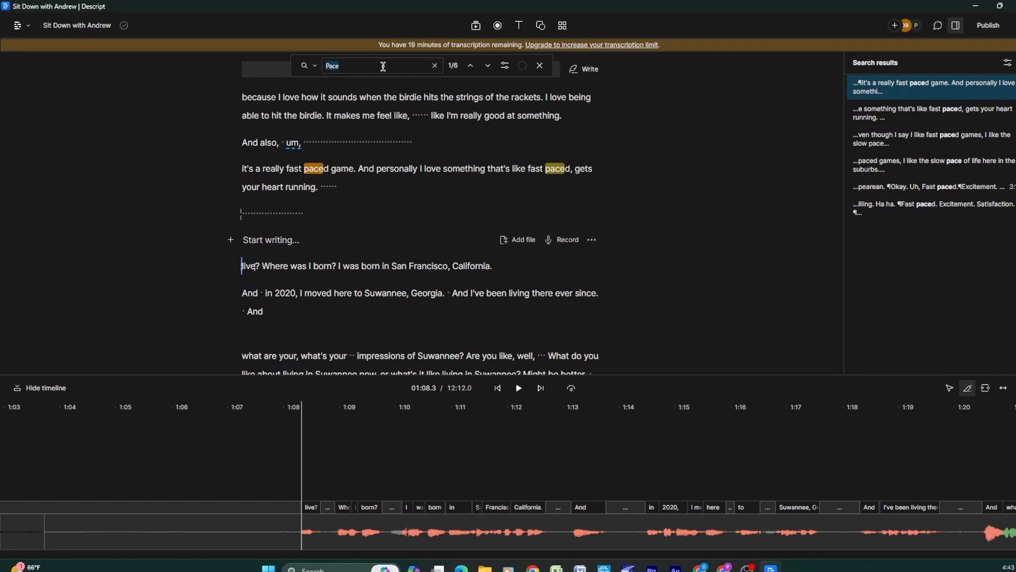
pyautogui.write('San')
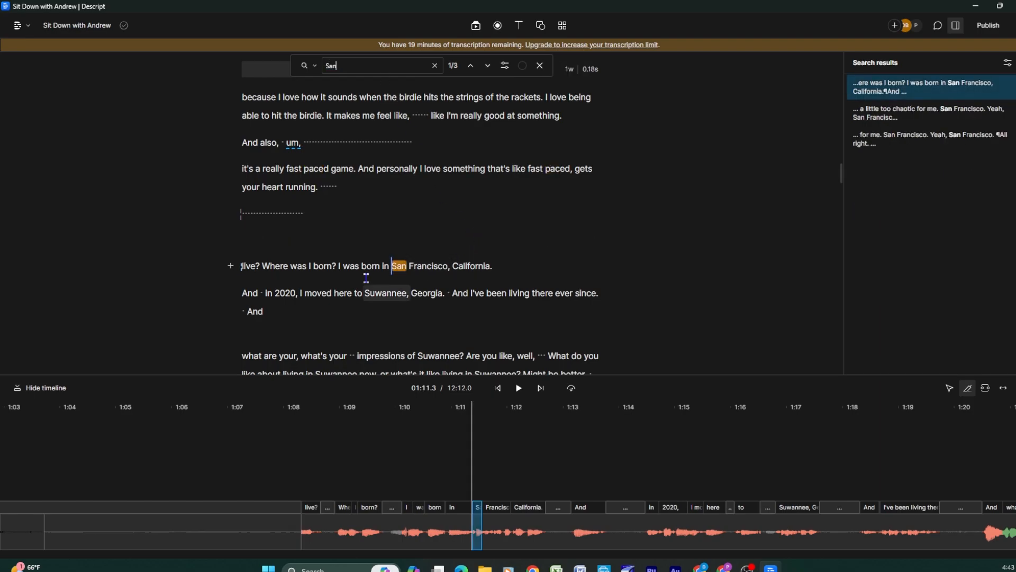
pyautogui.keyDown('shift'); pyautogui.click(364, 256); pyautogui.keyUp('shift')
pyautogui.moveTo(364, 256); pyautogui.dragTo(397, 276)
pyautogui.moveTo(255, 267); pyautogui.dragTo(440, 290)
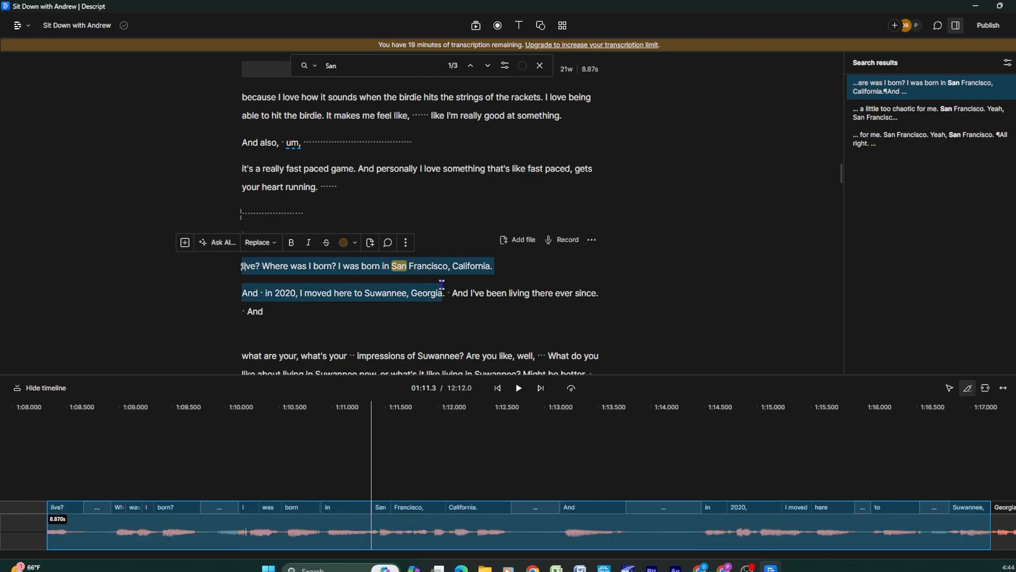
pyautogui.scroll(-3, 562, 311)
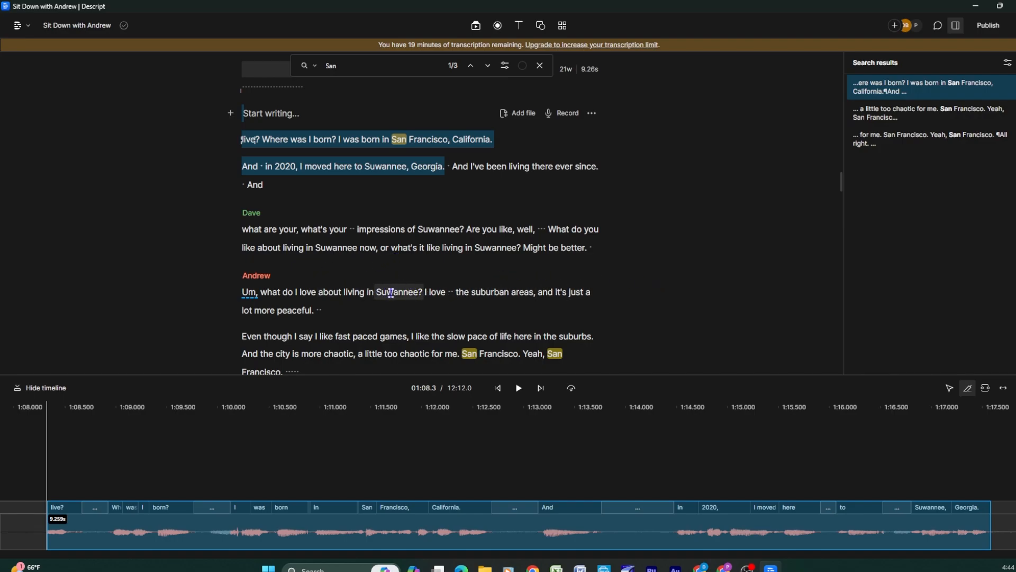
pyautogui.keyDown('shift'); pyautogui.click(374, 290); pyautogui.keyUp('shift')
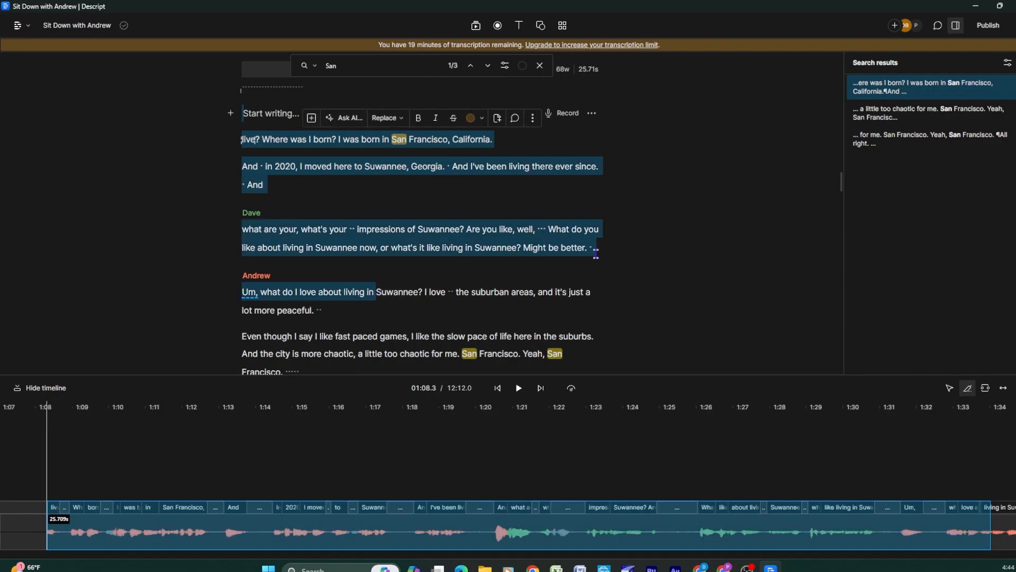
pyautogui.click(453, 121)
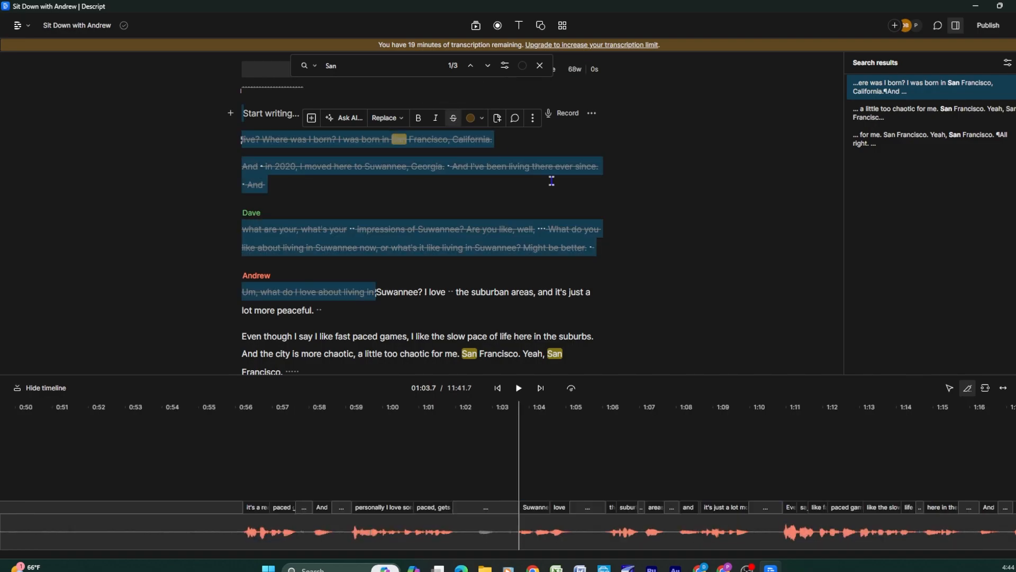
# - Replace the line "All right. One of my words is cut off here." with the copied silent gap
pyautogui.scroll(-3, 657, 300)
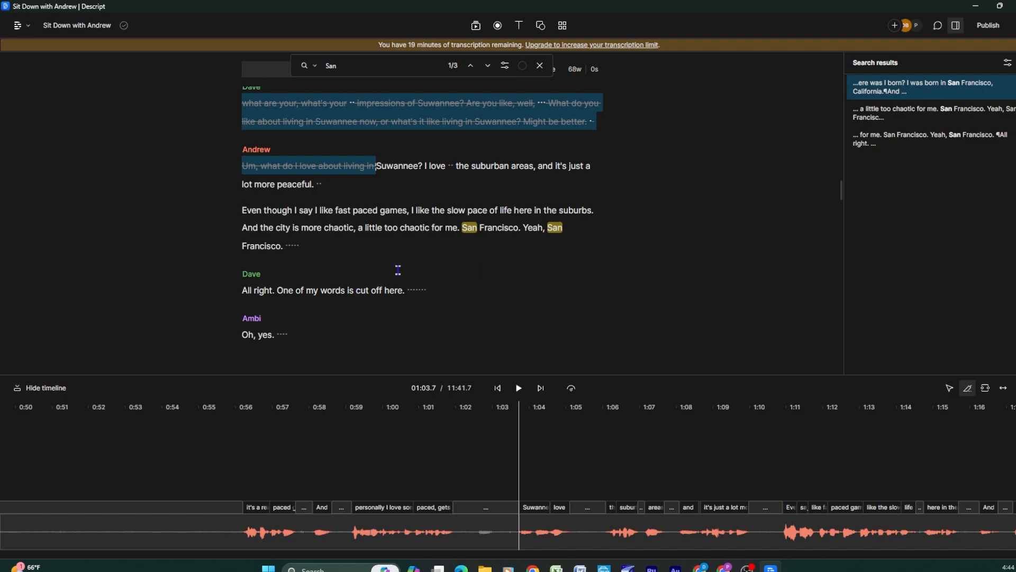
pyautogui.moveTo(242, 290); pyautogui.dragTo(475, 293)
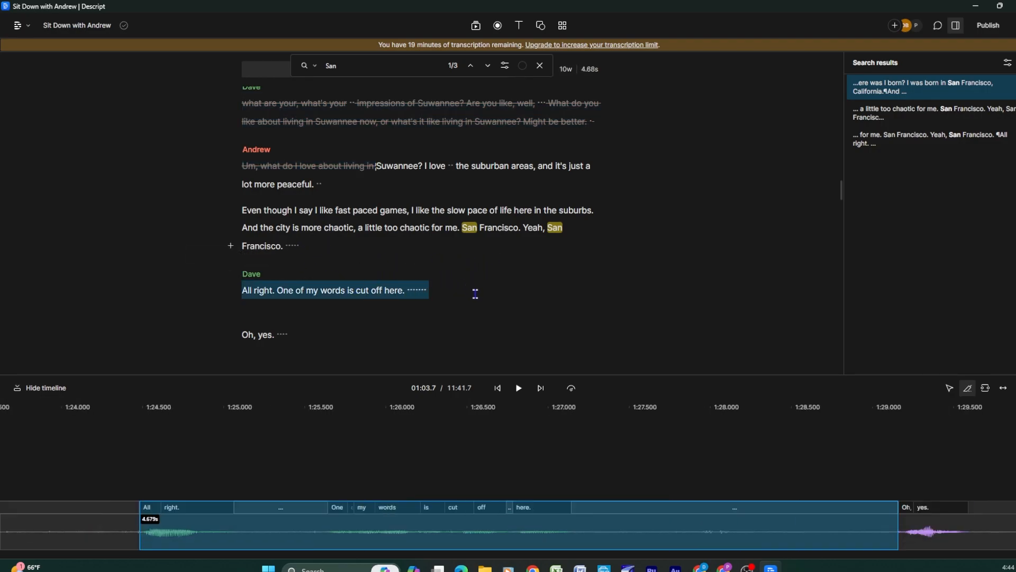
pyautogui.press('BackSpace')
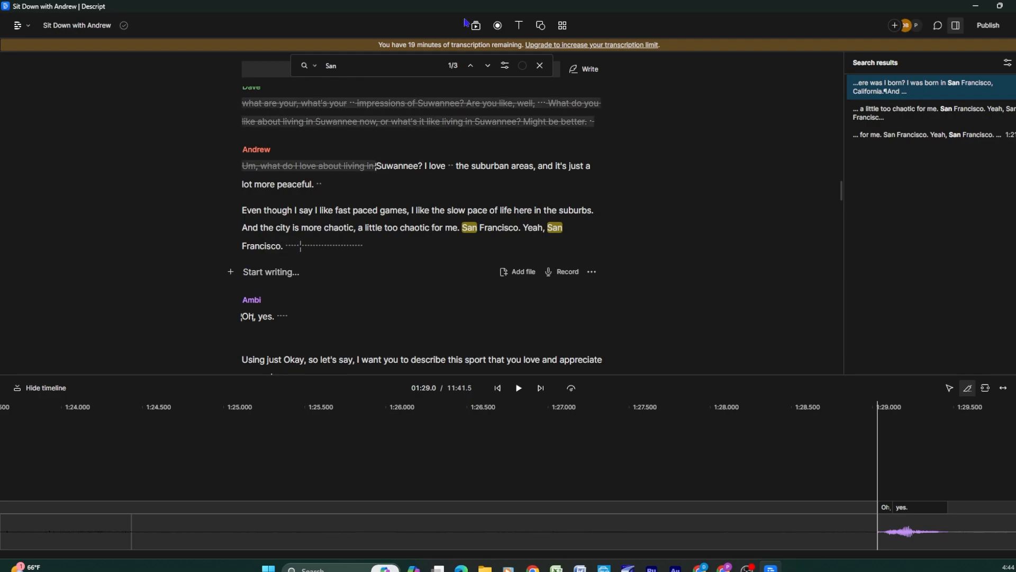
# - Search the transcript for "satisfaction" and play the audio from that word into the pause after it
pyautogui.click(397, 66)
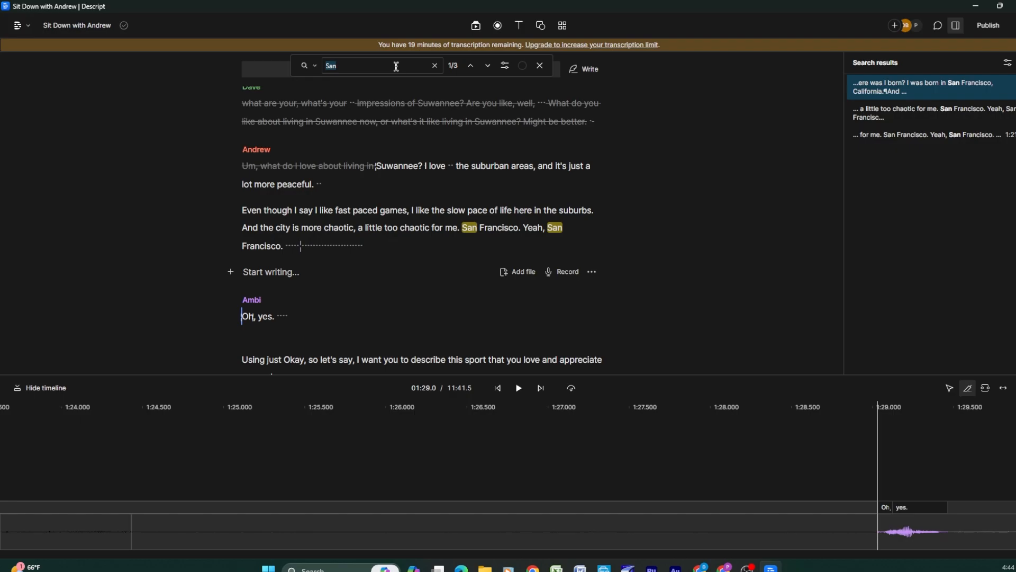
pyautogui.write('satisfaction')
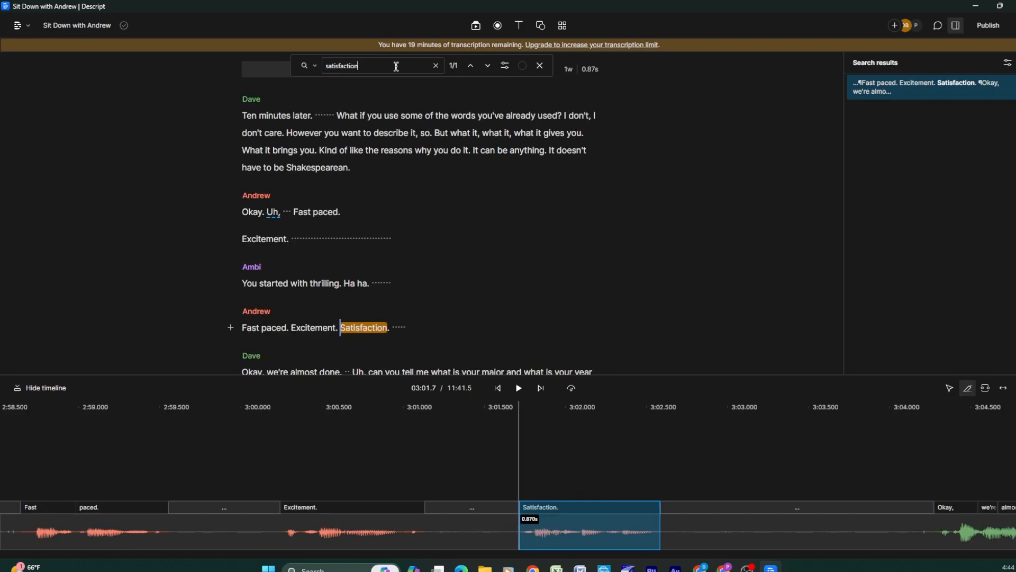
pyautogui.click(436, 270)
pyautogui.click(241, 114)
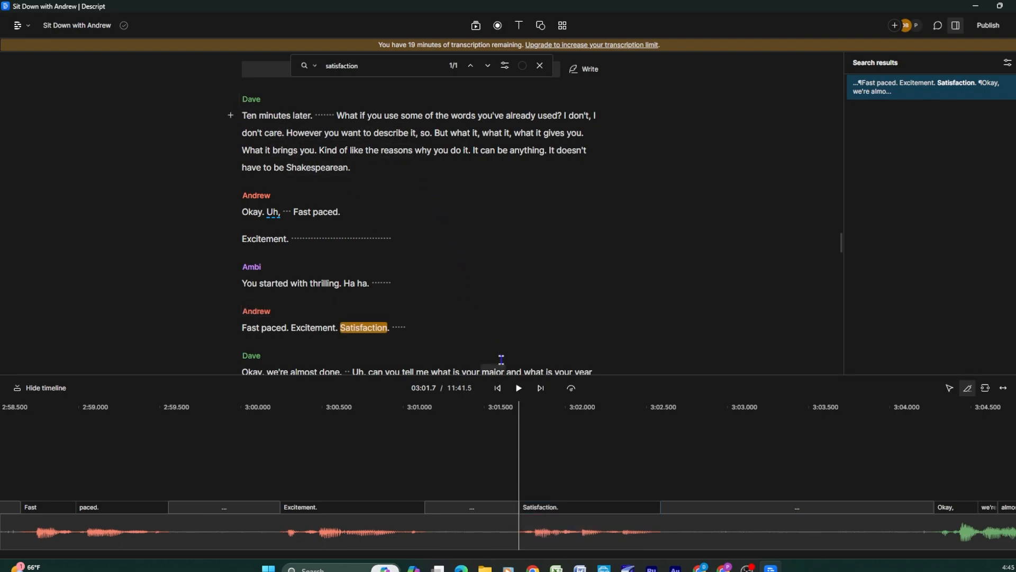
pyautogui.click(519, 390)
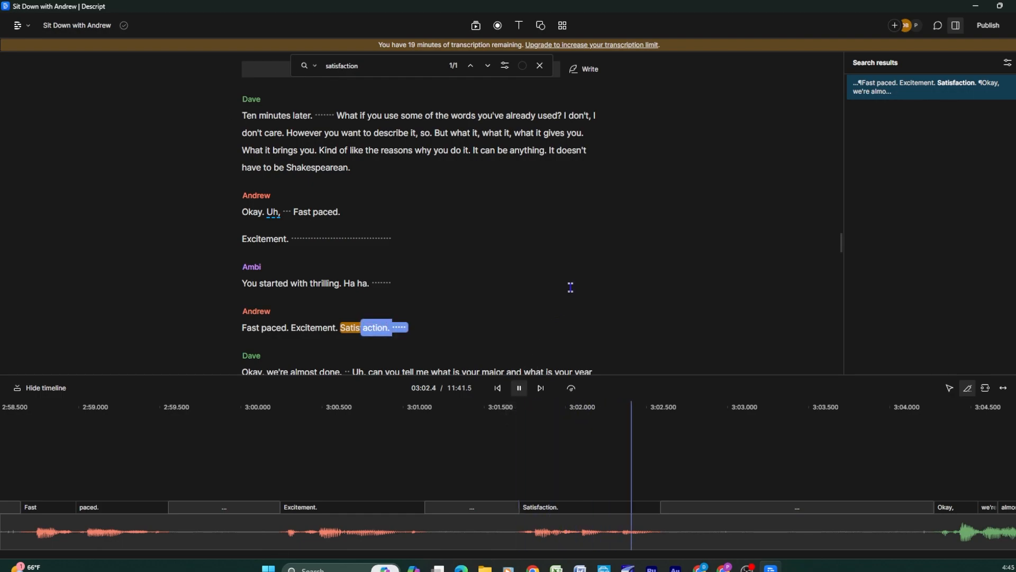
pyautogui.click(519, 388)
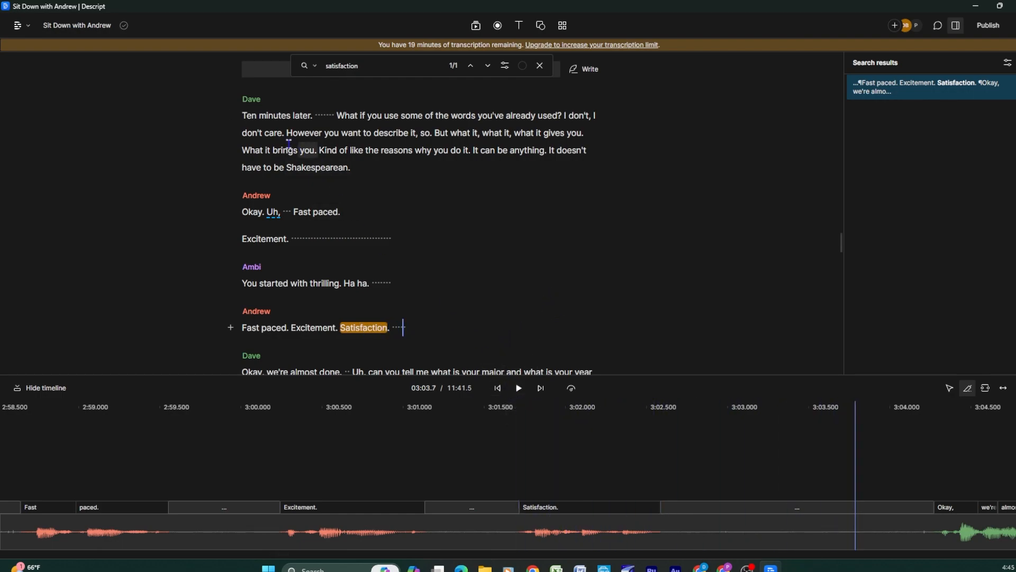
# - Play the recording from the interviewer's "However you want to describe it" prompt into the long pause after "Excitement."
pyautogui.click(312, 141)
pyautogui.click(519, 388)
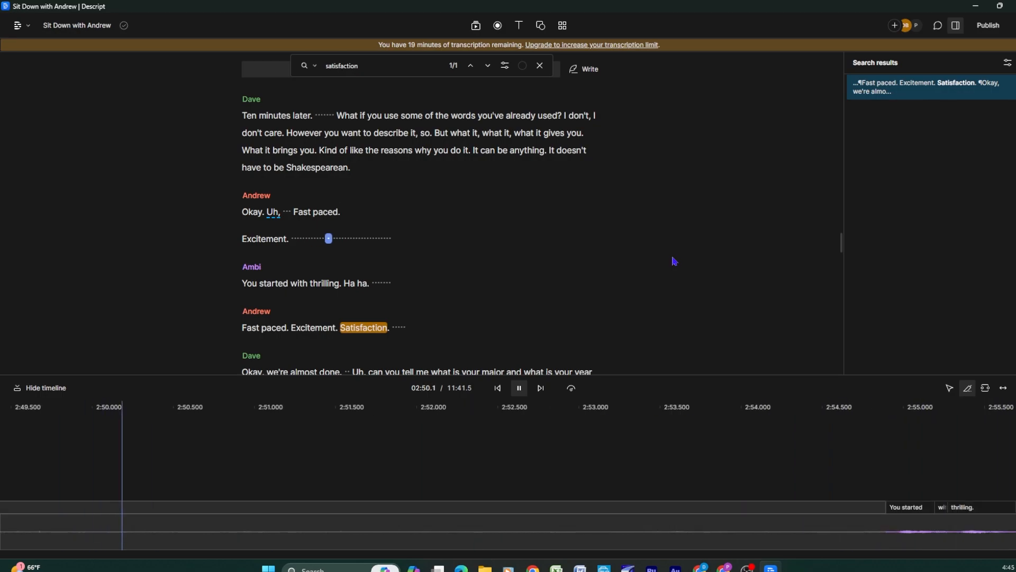
pyautogui.click(519, 388)
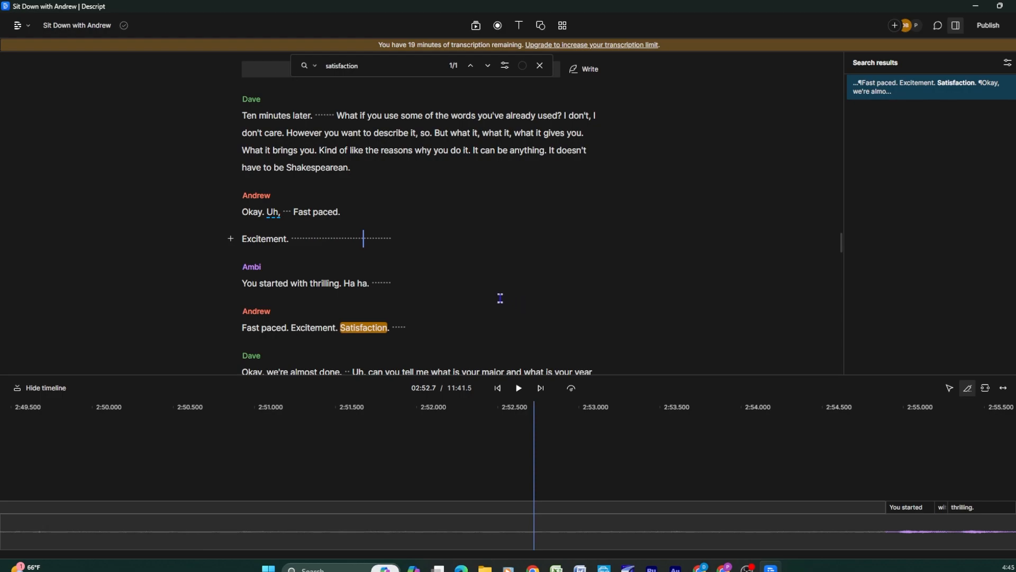
# - Delete the line "You started with thrilling. Ha ha." and strike through the passage from "Oh, yes." through the standalone "Excitement."
pyautogui.moveTo(395, 283); pyautogui.dragTo(230, 266)
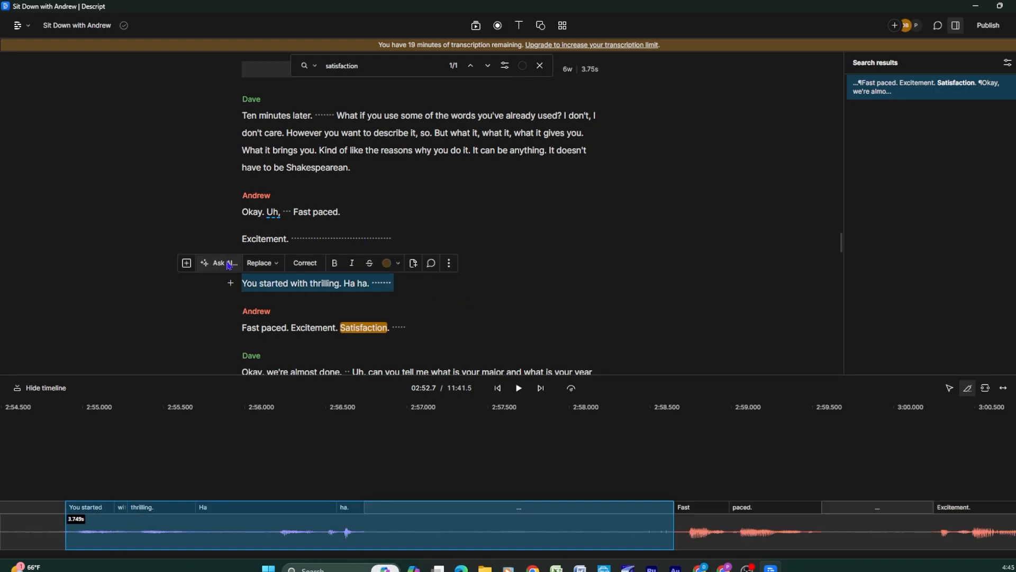
pyautogui.press('BackSpace')
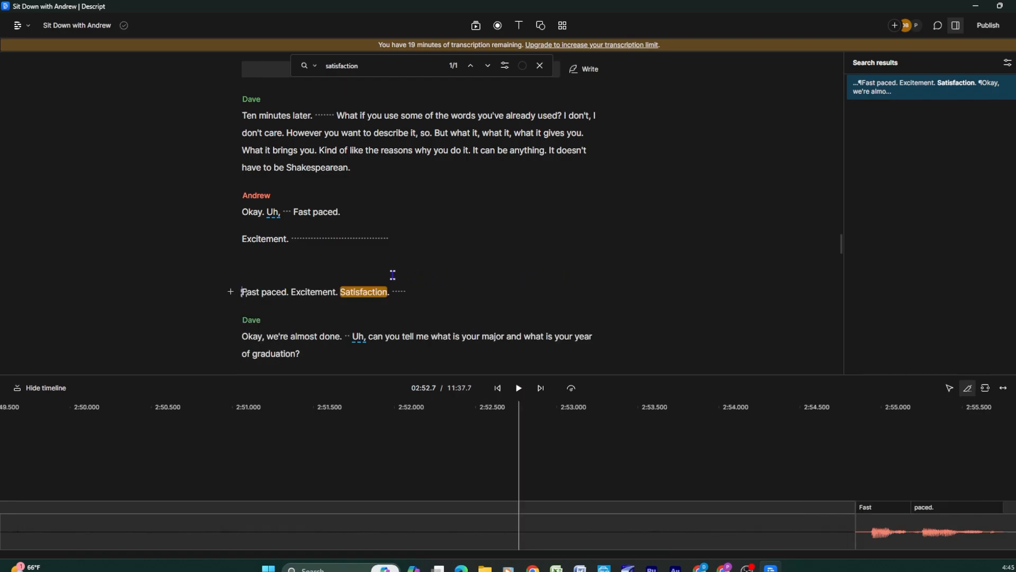
pyautogui.moveTo(290, 238); pyautogui.dragTo(242, 238)
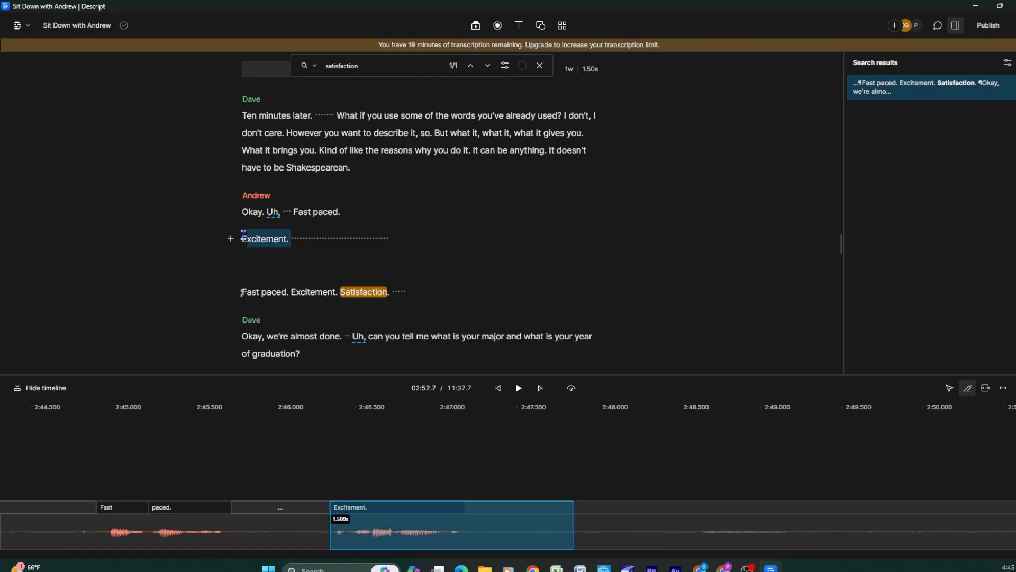
pyautogui.scroll(10, 492, 249)
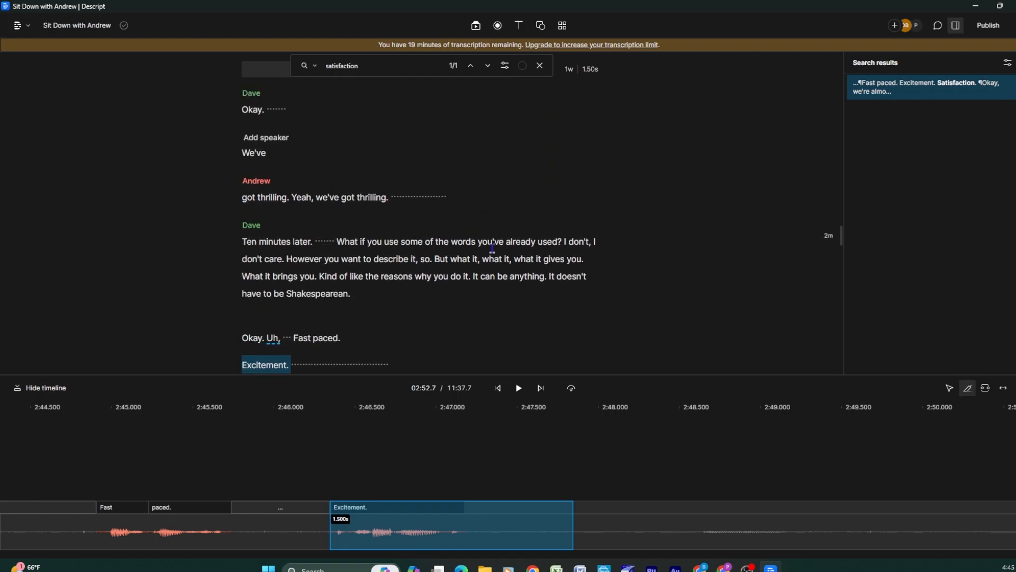
pyautogui.scroll(5, 492, 249)
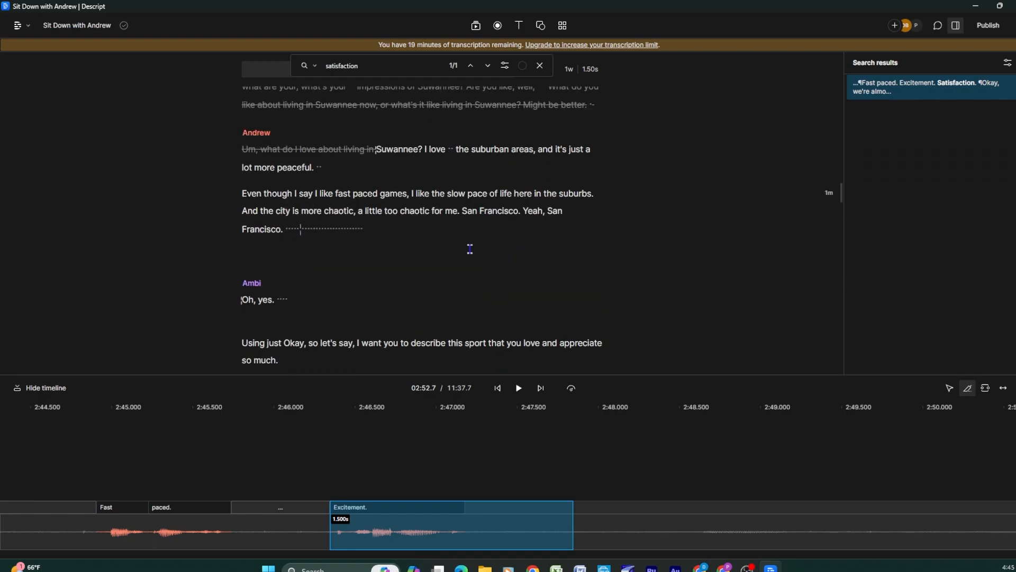
pyautogui.keyDown('shift'); pyautogui.click(260, 258); pyautogui.keyUp('shift')
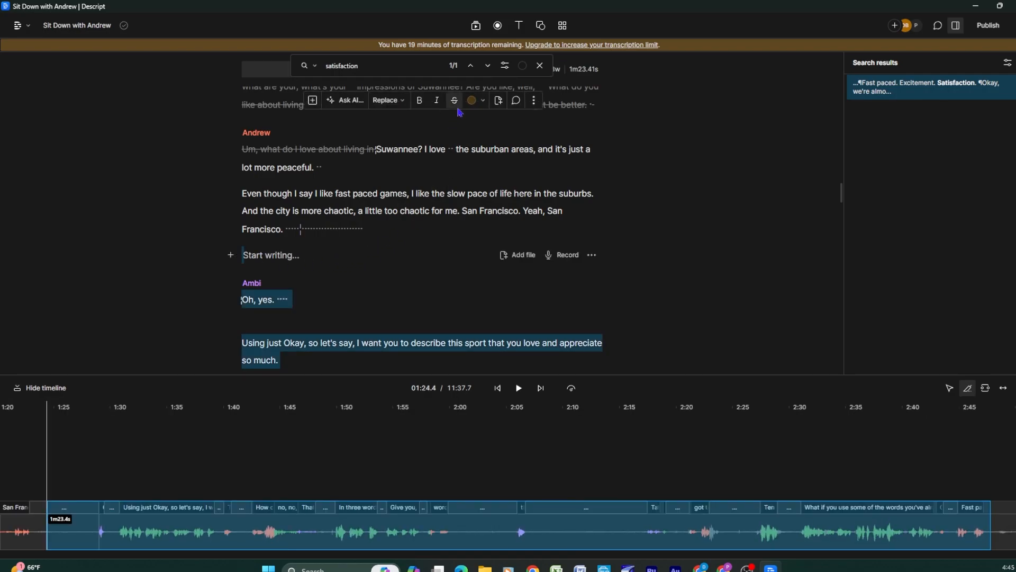
pyautogui.click(454, 100)
# - Strike through the rest of the transcript from "Okay, we're almost done." through "What's wrong? What are you doing?"
pyautogui.scroll(-5, 681, 256)
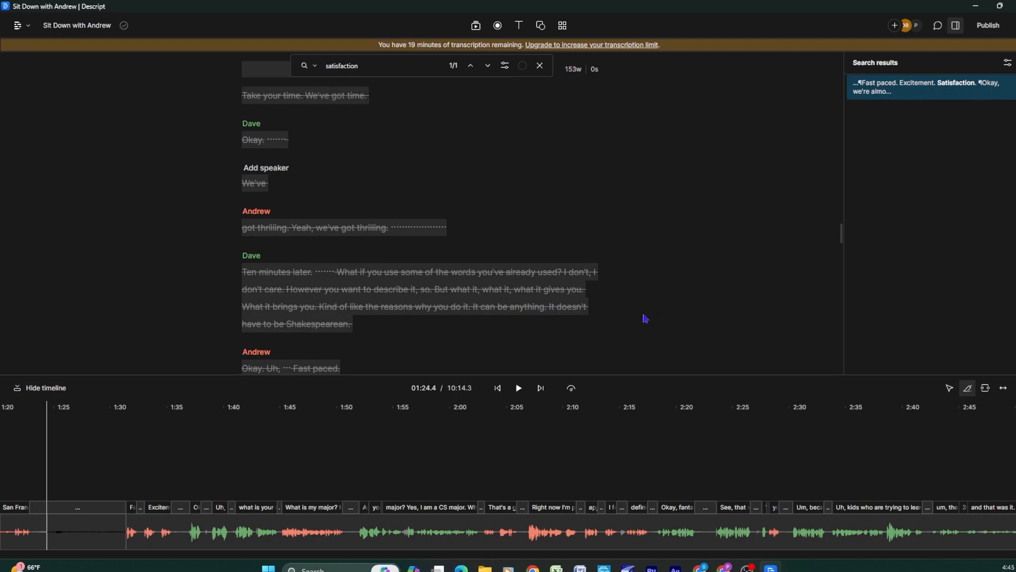
pyautogui.scroll(-2, 646, 319)
pyautogui.scroll(-2, 646, 319)
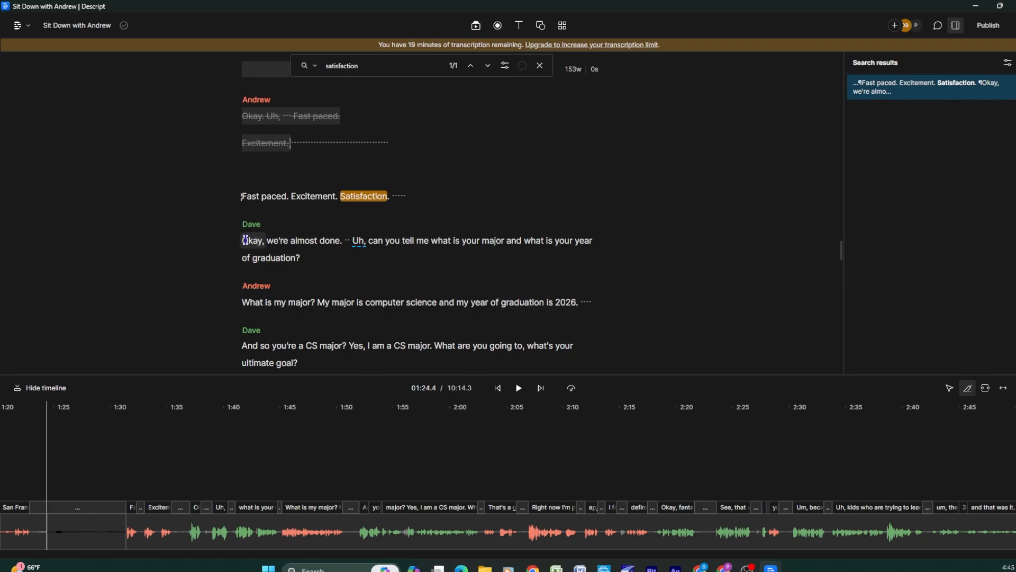
pyautogui.keyDown('shift'); pyautogui.click(322, 264); pyautogui.keyUp('shift')
pyautogui.click(445, 286)
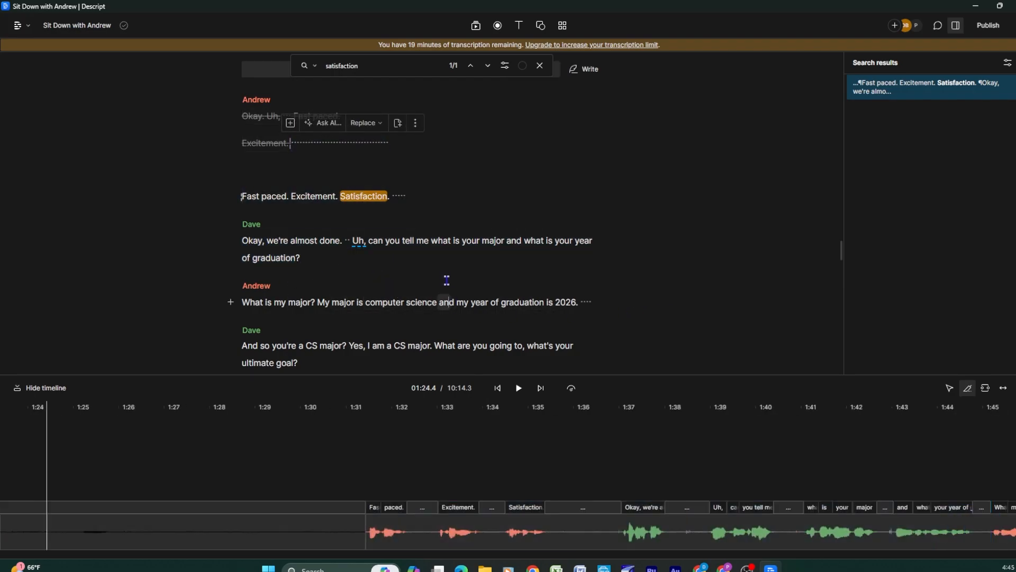
pyautogui.moveTo(243, 240); pyautogui.dragTo(306, 260)
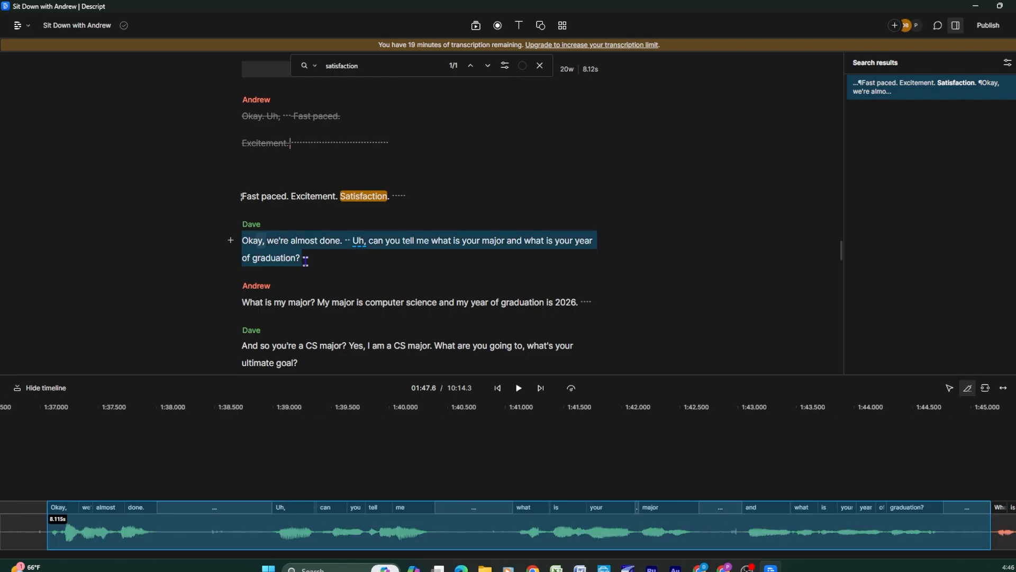
pyautogui.scroll(-20, 359, 284)
pyautogui.scroll(-5, 366, 297)
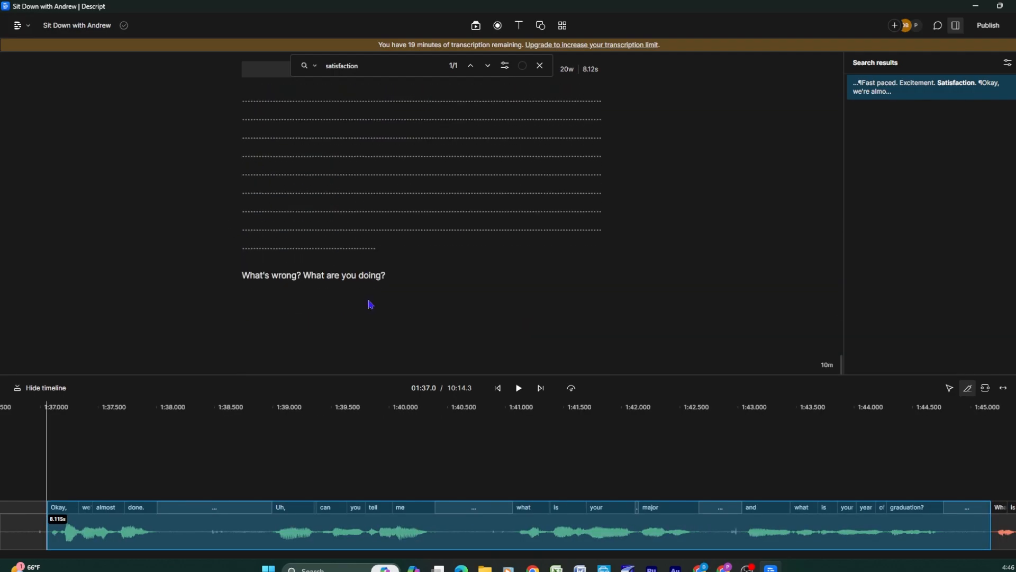
pyautogui.keyDown('shift'); pyautogui.click(394, 279); pyautogui.keyUp('shift')
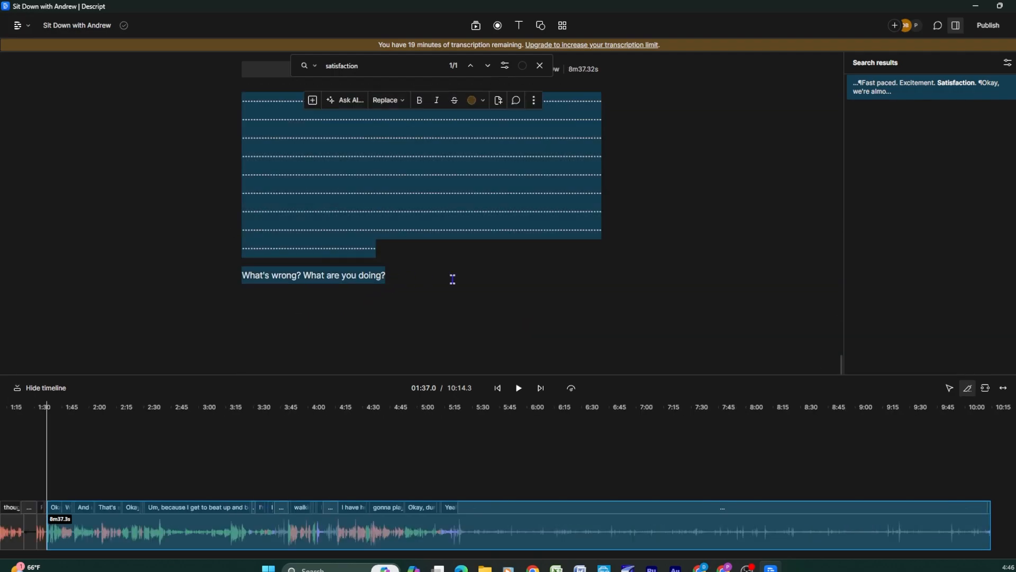
pyautogui.click(455, 103)
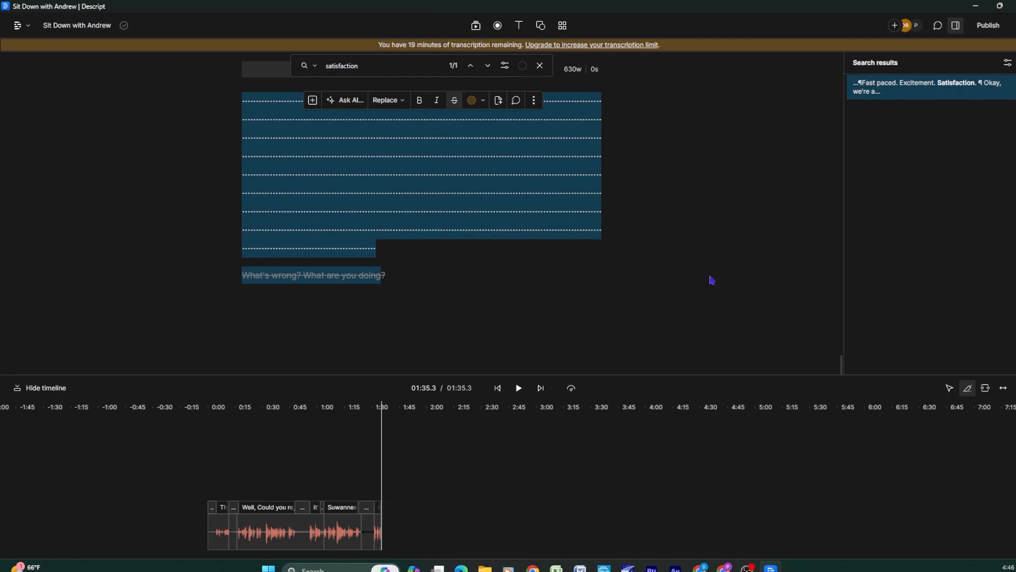
# - Start a timeline export of the edited interview in Audition (.sesx) format
pyautogui.scroll(15, 712, 281)
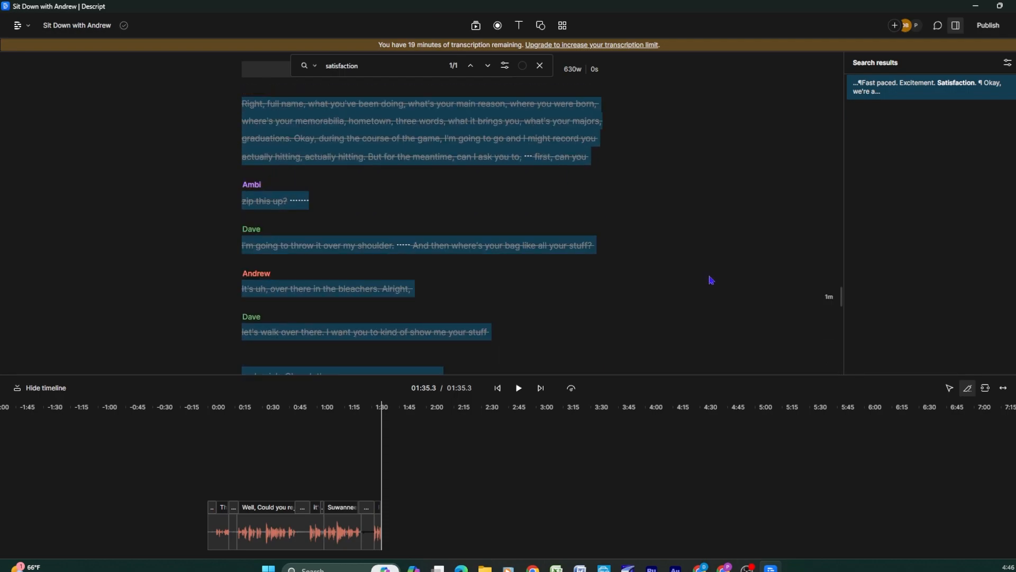
pyautogui.scroll(15, 712, 280)
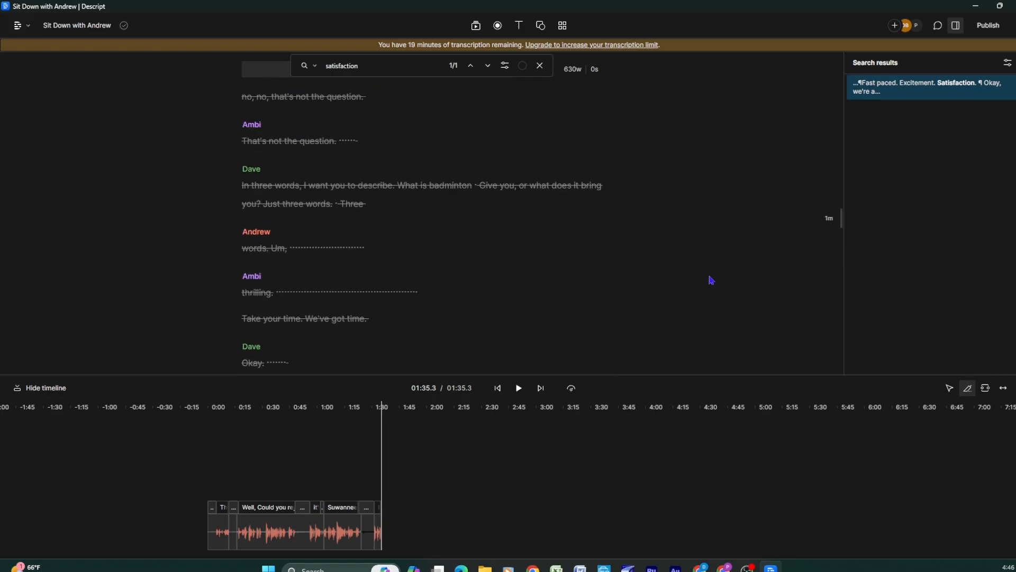
pyautogui.scroll(15, 712, 281)
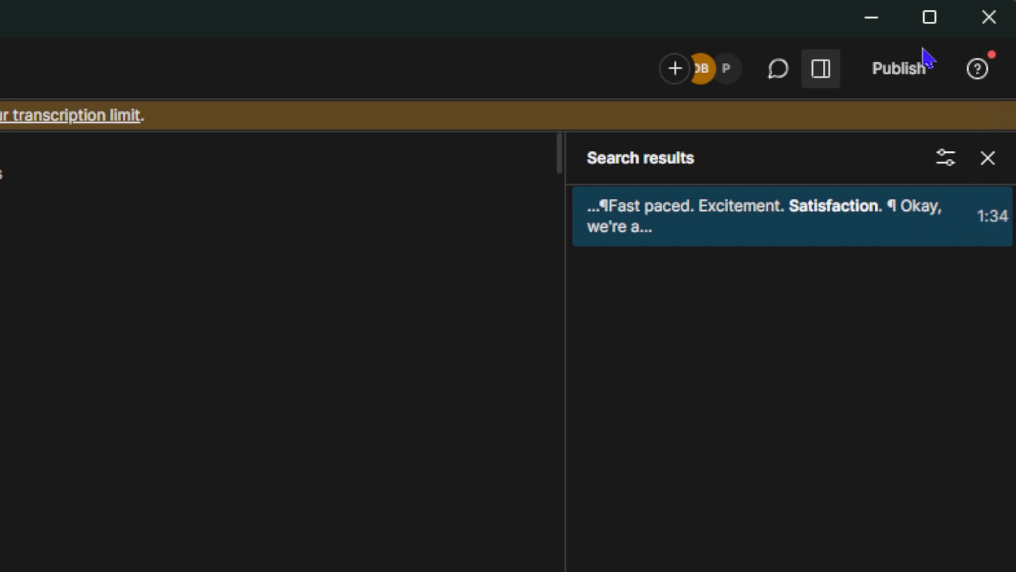
pyautogui.click(900, 74)
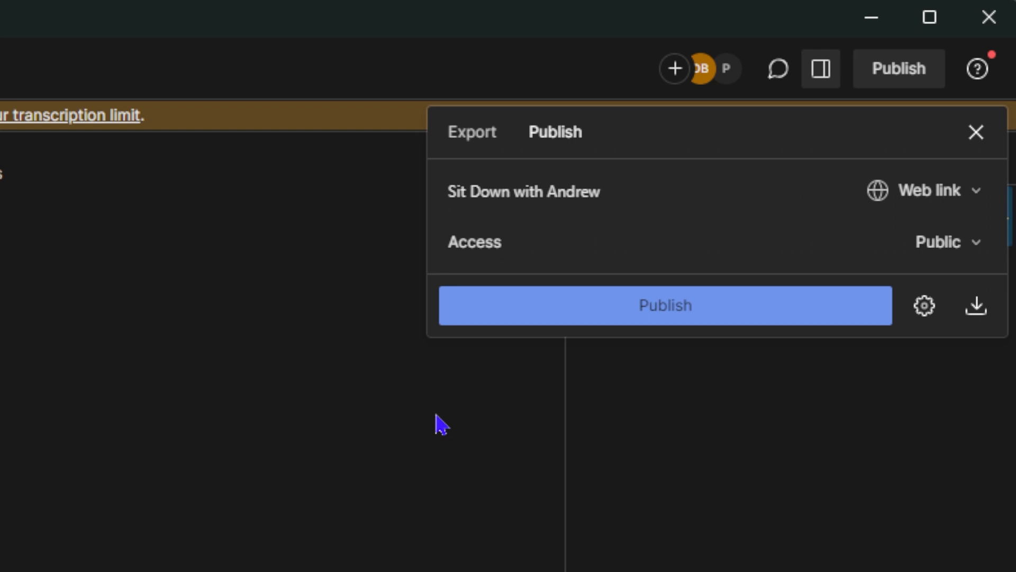
pyautogui.click(471, 141)
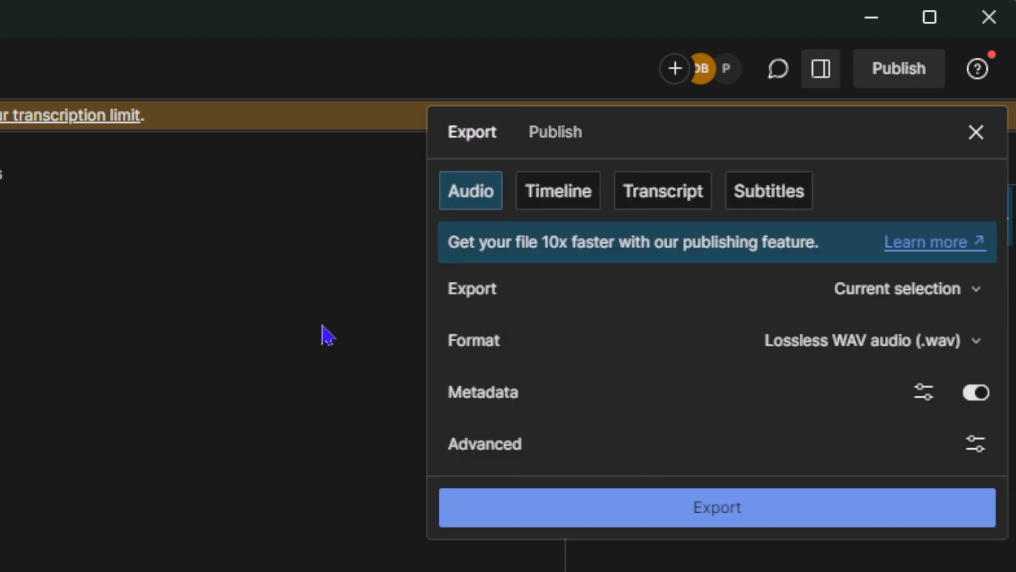
pyautogui.click(556, 200)
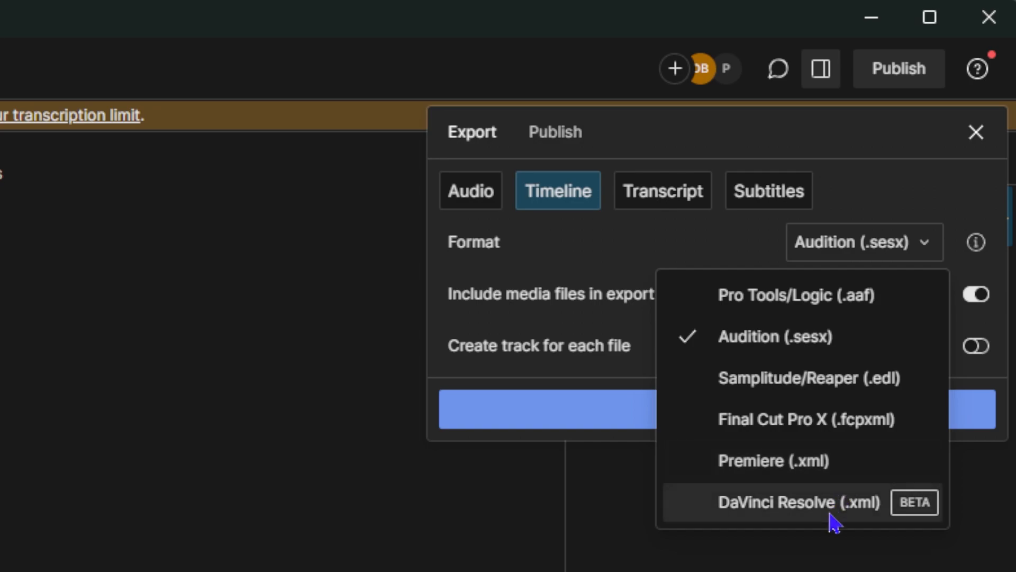
pyautogui.click(794, 347)
pyautogui.click(754, 408)
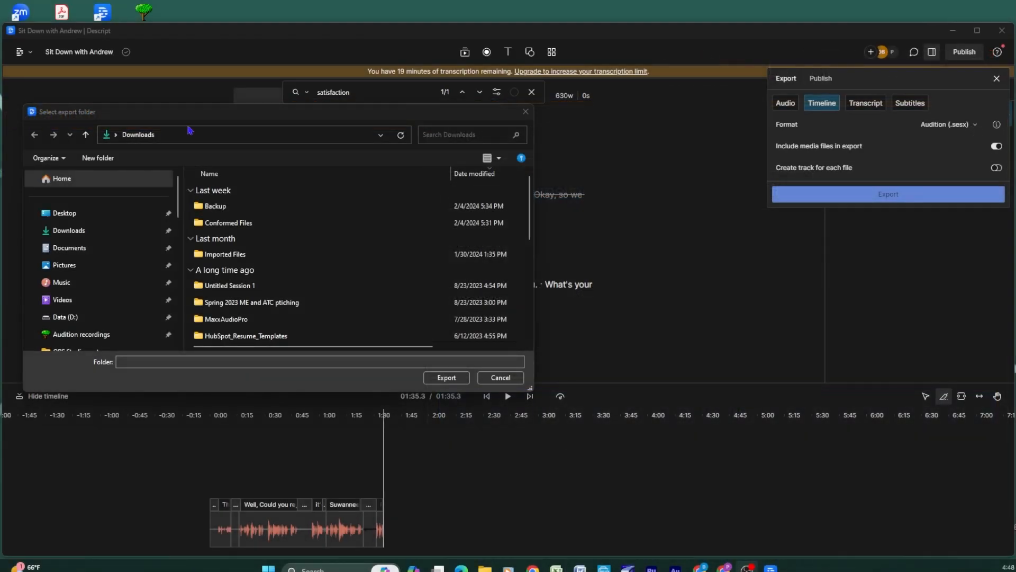
# - Export the session to a new "Descript Edits" folder inside LAB - Facilitated Interview in Audition recordings
pyautogui.moveTo(254, 118); pyautogui.dragTo(515, 121)
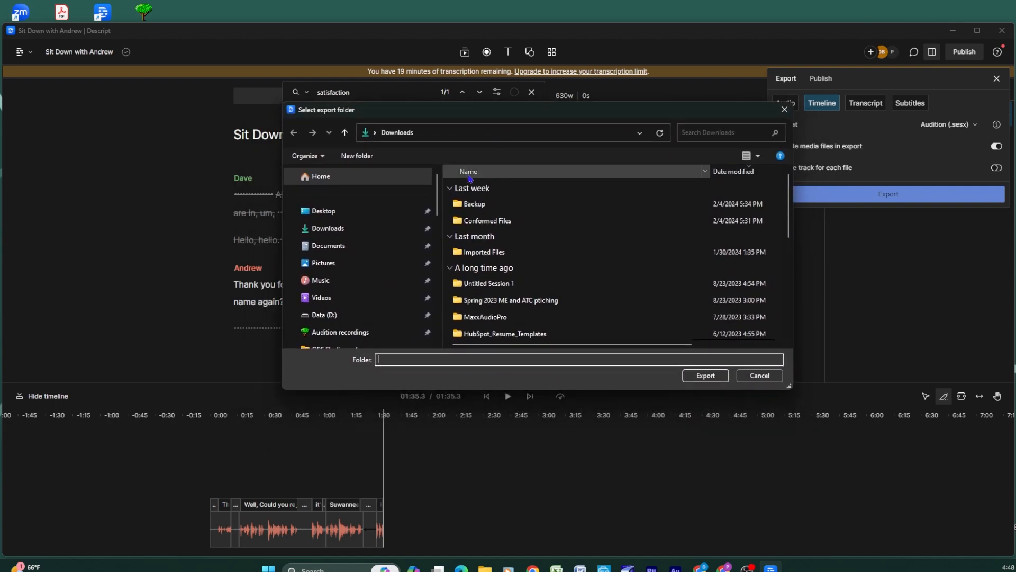
pyautogui.click(355, 333)
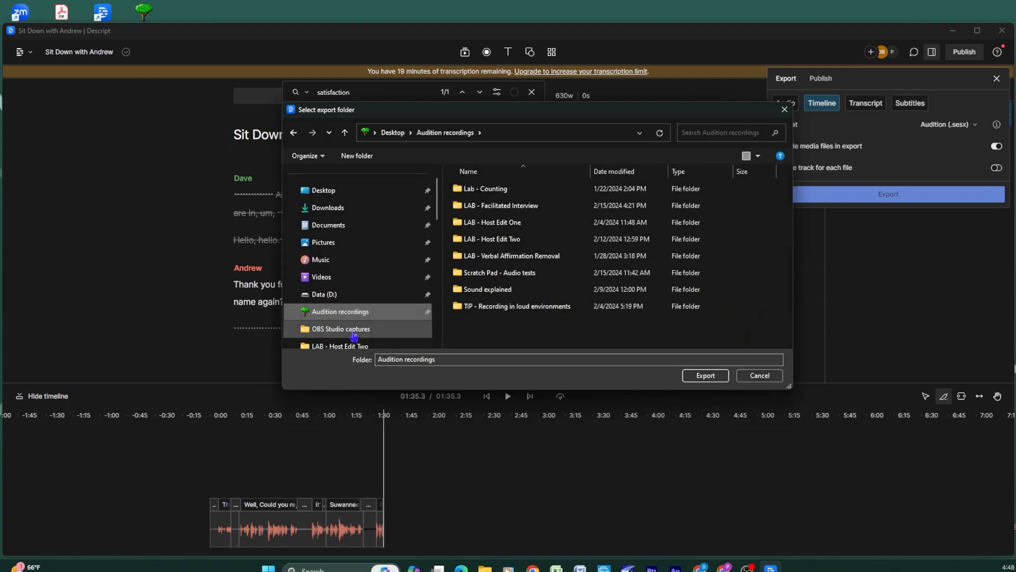
pyautogui.rightClick(476, 328)
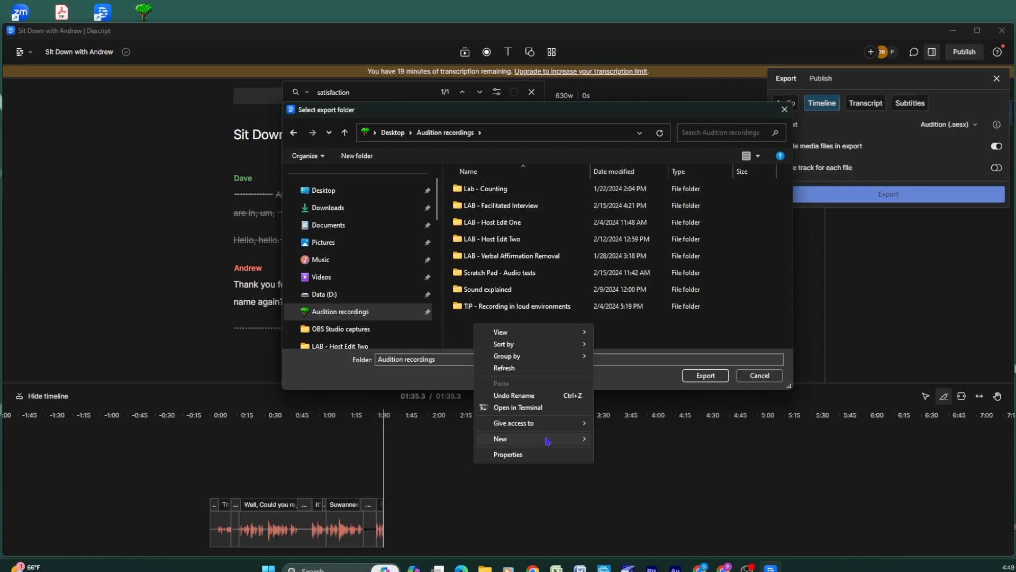
pyautogui.click(497, 208)
pyautogui.doubleClick(498, 207)
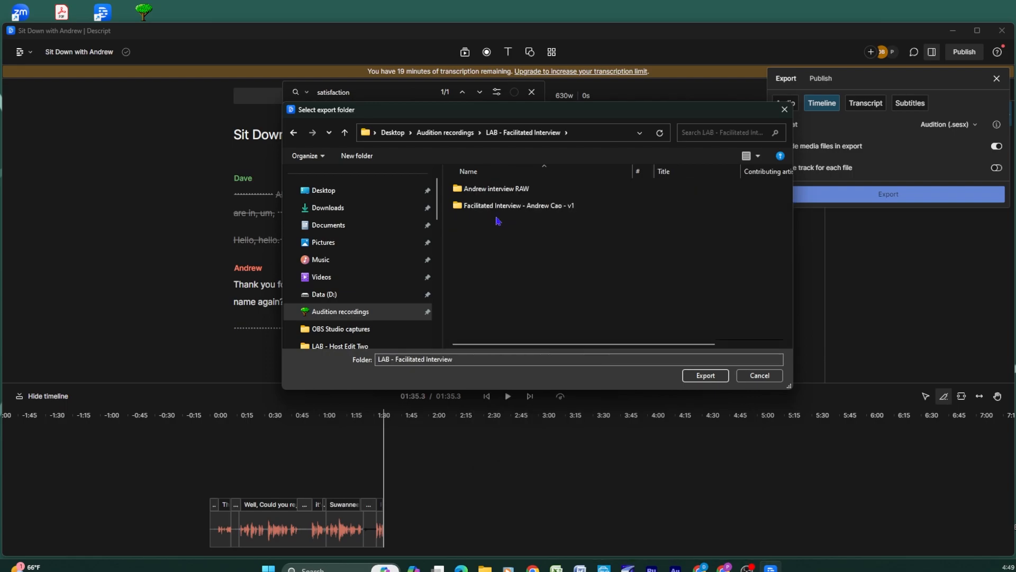
pyautogui.doubleClick(496, 212)
pyautogui.click(705, 375)
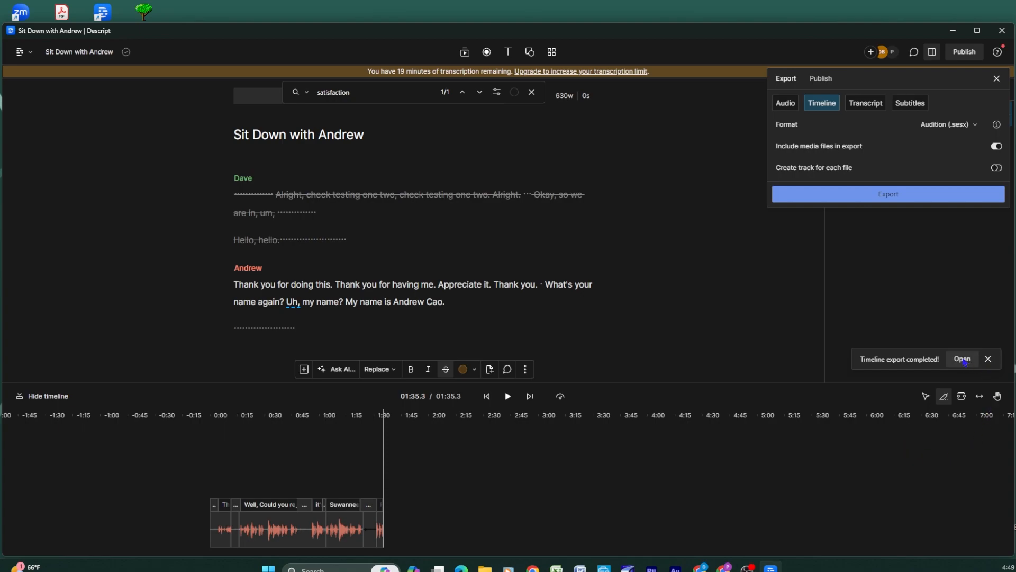
# - Show the exported files and open Sit Down with Andrew.sesx in Adobe Audition
pyautogui.click(962, 359)
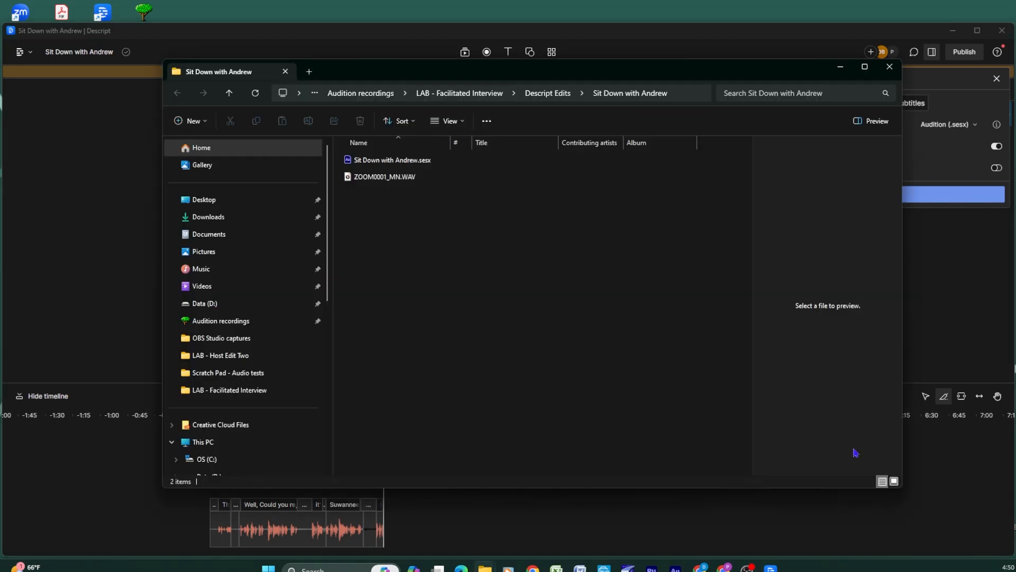
pyautogui.click(373, 164)
pyautogui.doubleClick(373, 164)
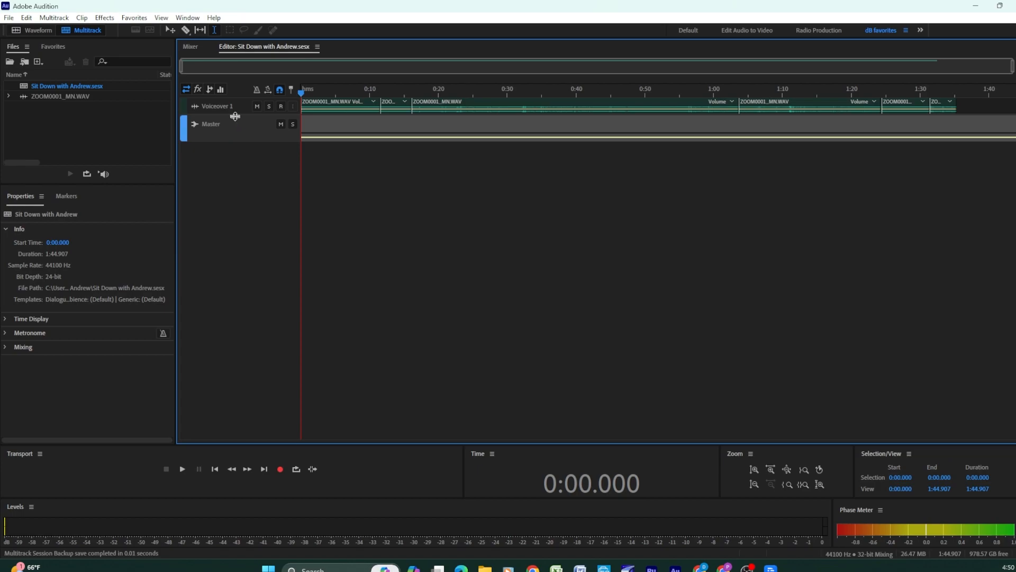
# - Enlarge the Voiceover 1 track's height and play the first clip from about 0:04.6
pyautogui.moveTo(236, 114); pyautogui.dragTo(216, 247)
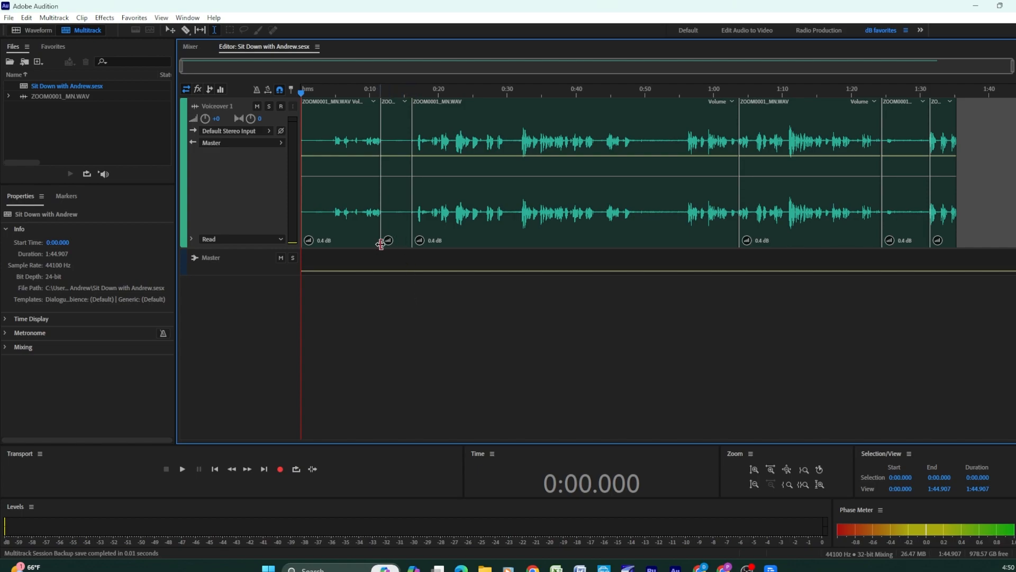
pyautogui.click(332, 210)
pyautogui.press('space')
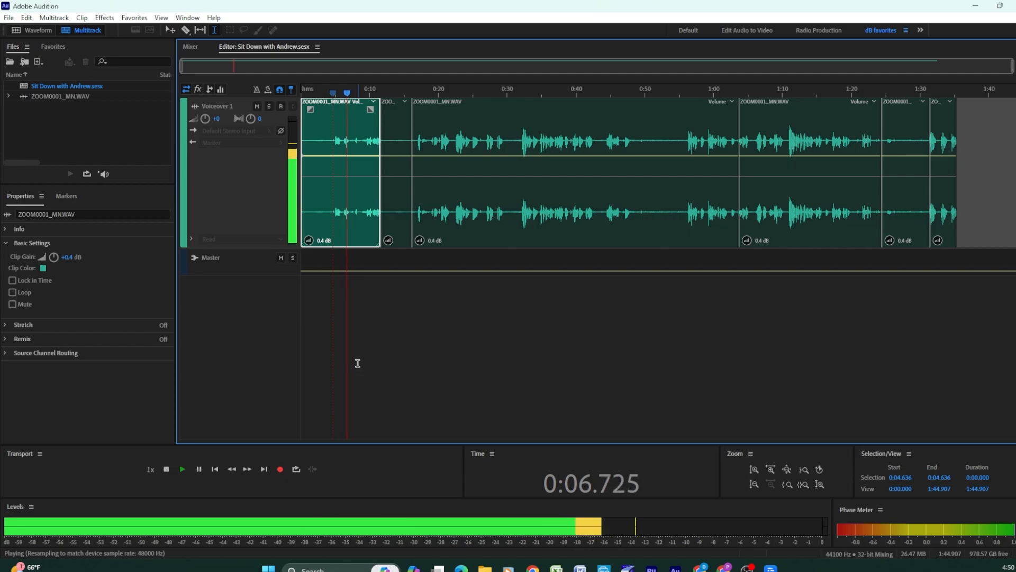
# - Set the first clip's gain to 7 dB during playback and stop the playback
pyautogui.click(348, 231)
pyautogui.hotkey('shift', 'g')
pyautogui.write('7')
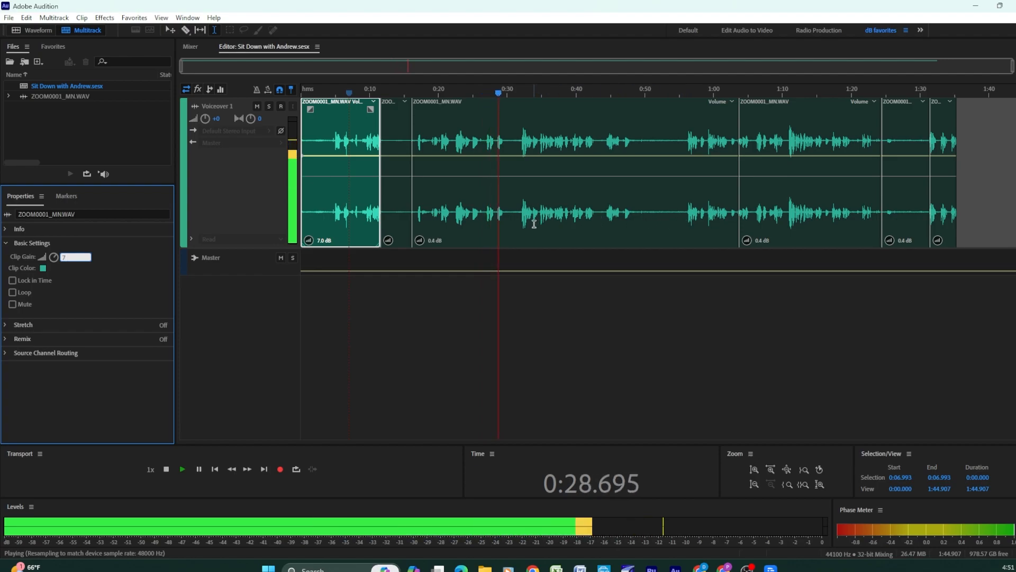
pyautogui.click(636, 298)
pyautogui.press('space')
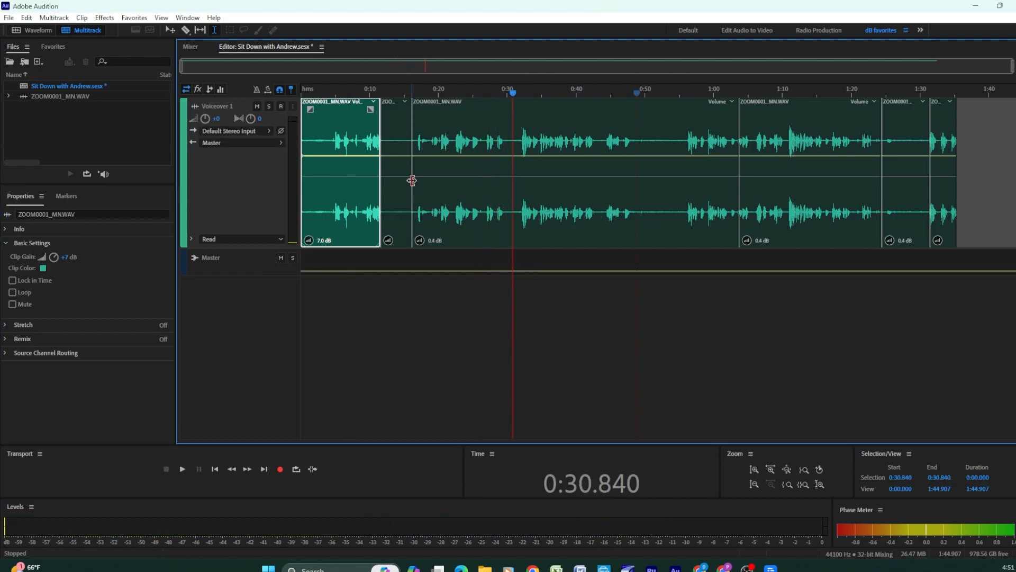
# - Extend the last clip on Voiceover 1 at both ends, from about 1:30 to 1:38, overlapping the clip before it, and select that preceding clip
pyautogui.moveTo(412, 180)
pyautogui.mouseDown()
pyautogui.moveTo(481, 180)
pyautogui.moveTo(412, 181)
pyautogui.mouseUp()
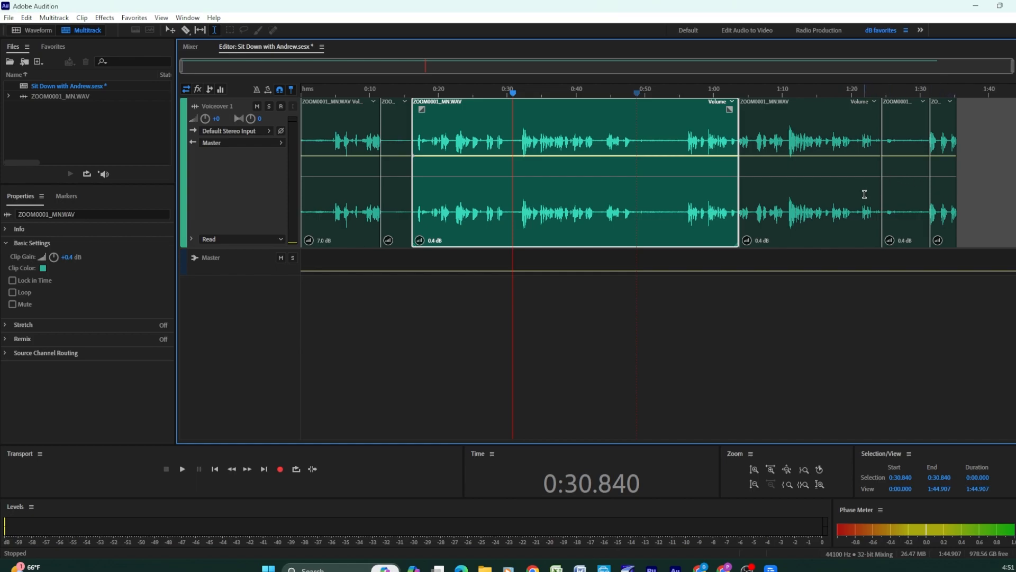
pyautogui.moveTo(985, 184); pyautogui.dragTo(1014, 185)
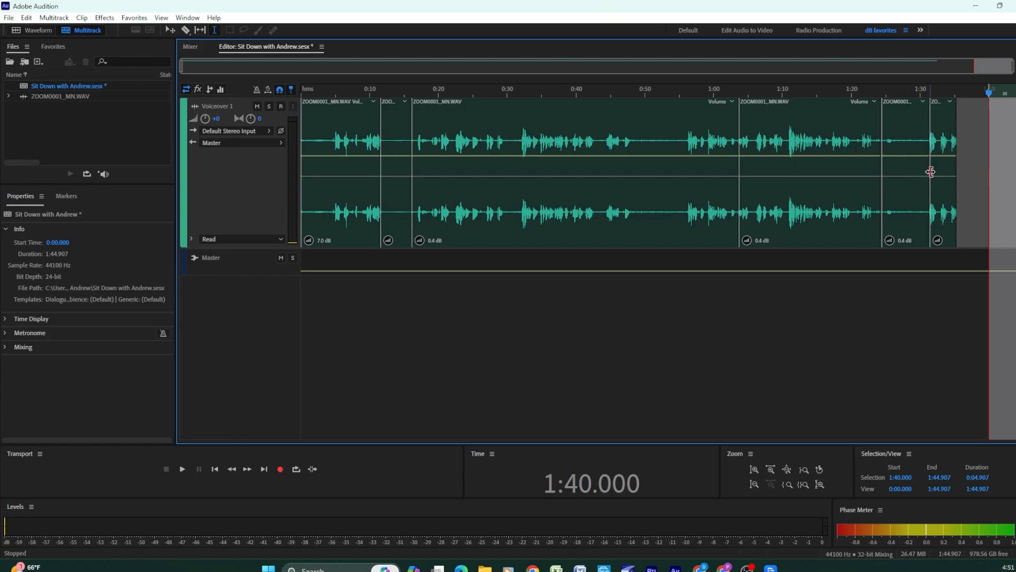
pyautogui.moveTo(938, 177)
pyautogui.mouseDown()
pyautogui.moveTo(957, 170)
pyautogui.moveTo(920, 178)
pyautogui.mouseUp()
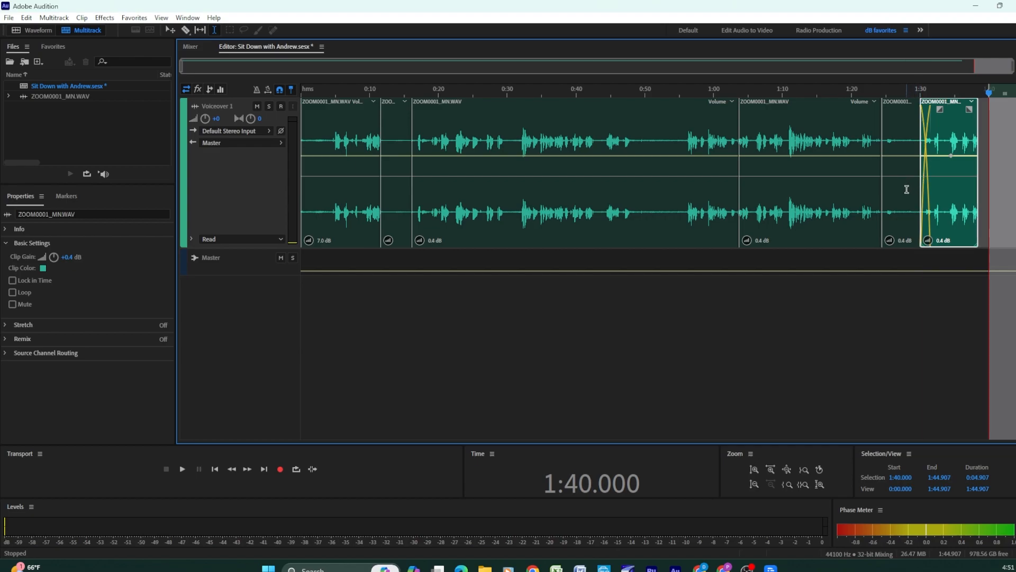
pyautogui.click(910, 192)
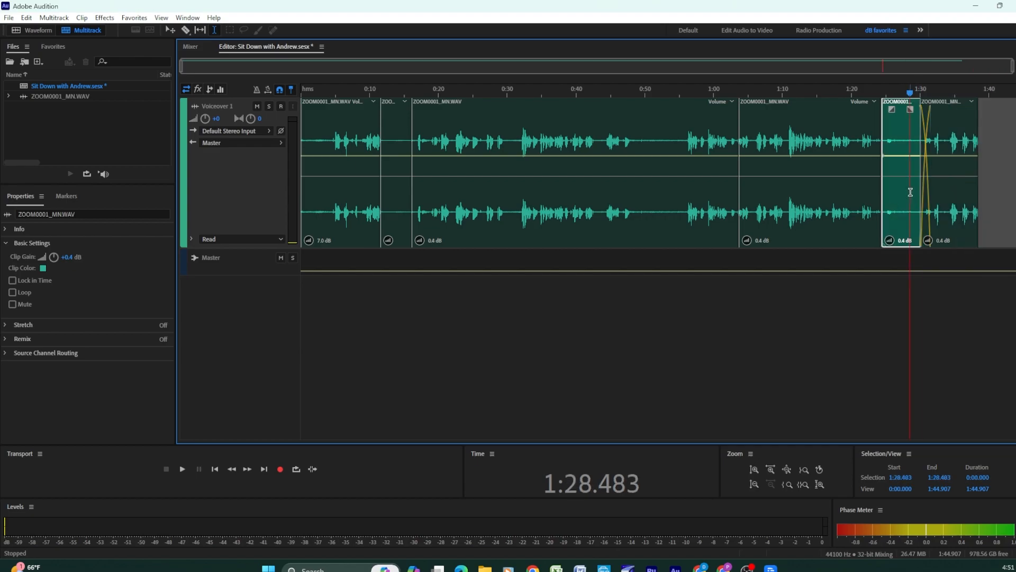
# - Play the session from about 1:28 to its end and mix the entire session down to a new file
pyautogui.press('space')
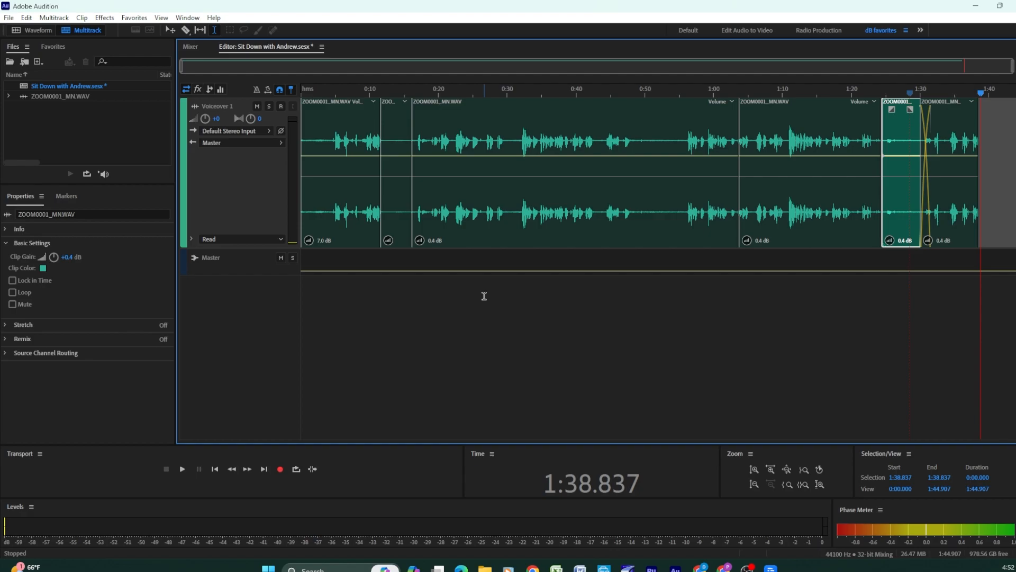
pyautogui.press('Home')
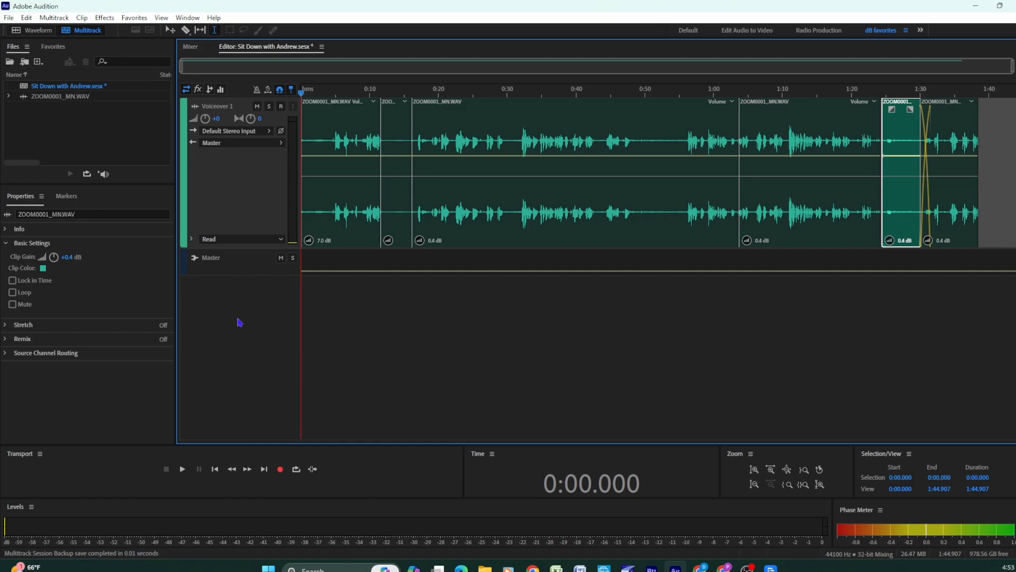
pyautogui.hotkey('alt', 'shift', 'm')
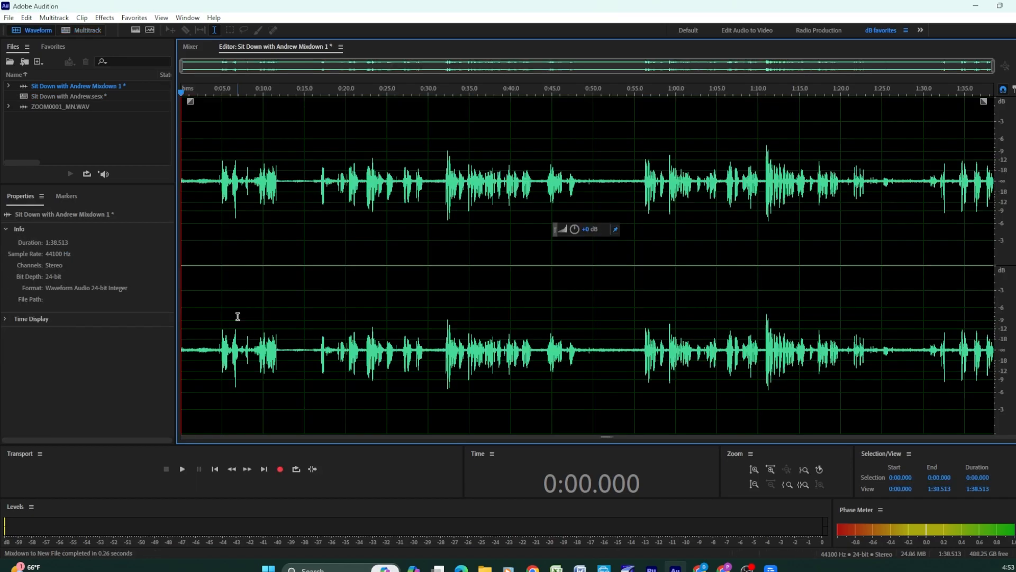
# - Normalize the mixdown with all channels equally and apply the Hard Limiter to the whole waveform
pyautogui.hotkey('alt', 'n')
pyautogui.click(536, 308)
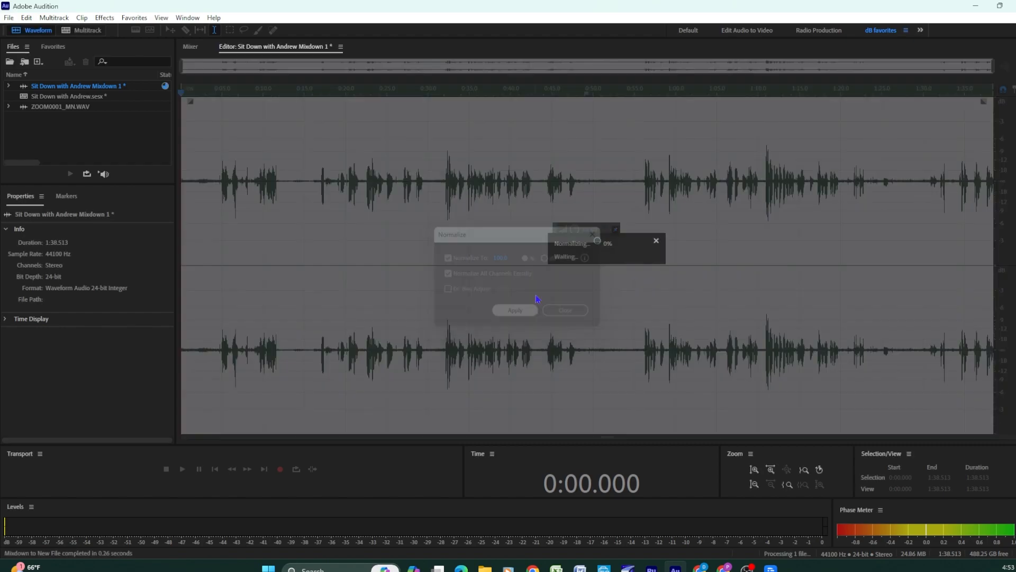
pyautogui.moveTo(575, 229); pyautogui.dragTo(578, 232)
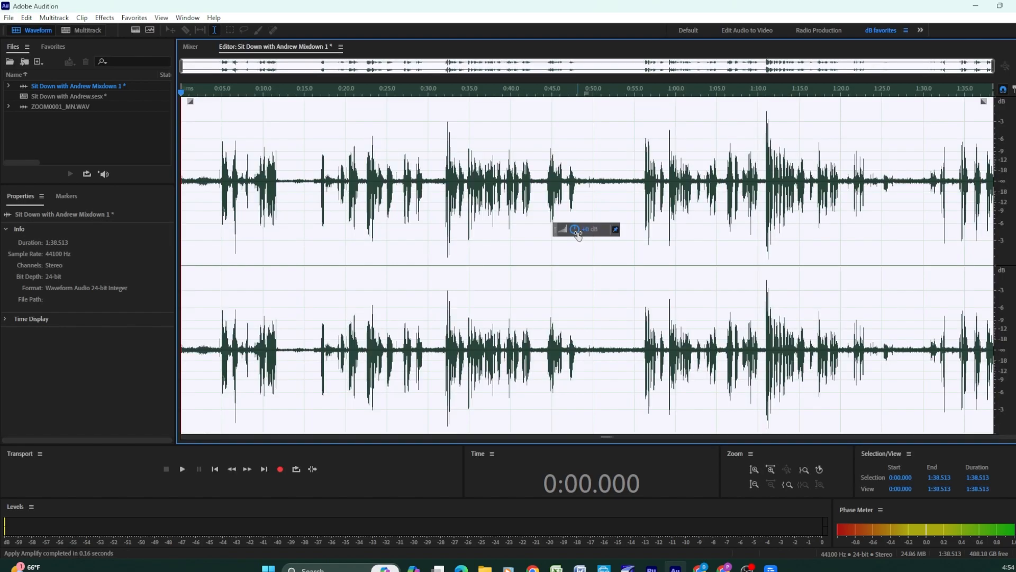
pyautogui.hotkey('alt', 'h')
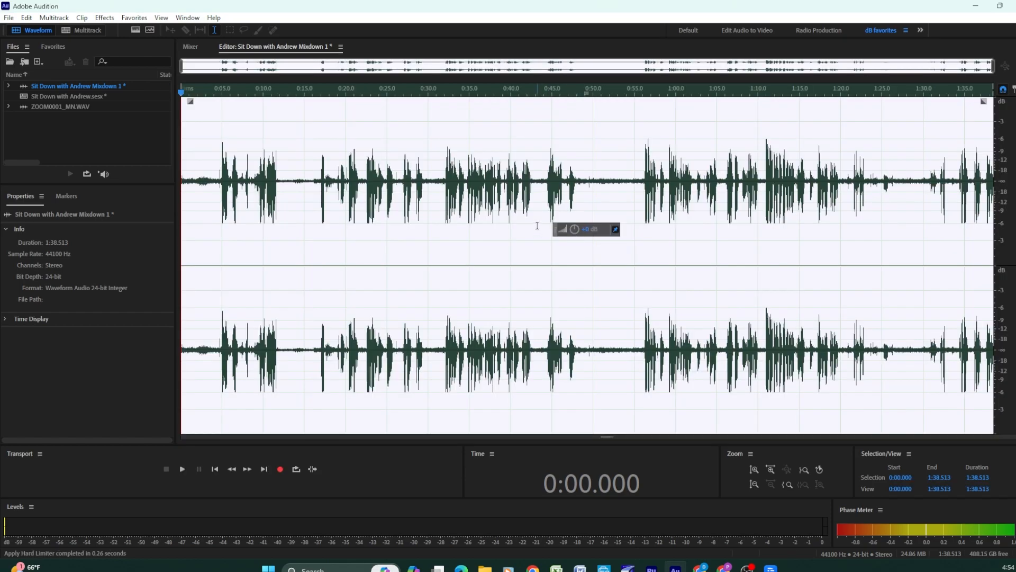
# - Save the mixdown as Sit Down with Andrew ATCS in Wave PCM format in the LAB - Facilitated Interview folder
pyautogui.click(8, 17)
pyautogui.click(71, 166)
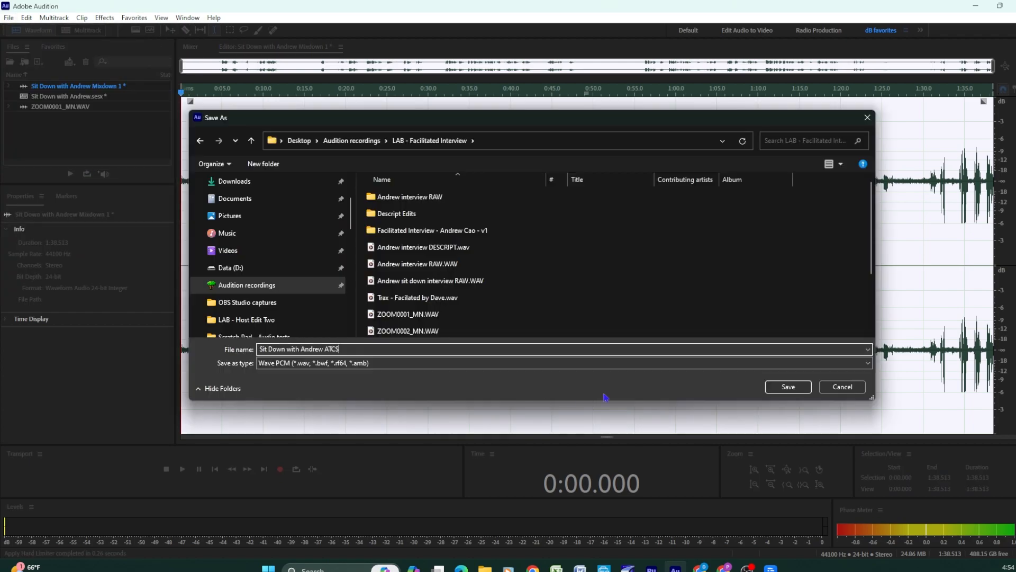
pyautogui.click(787, 386)
pyautogui.click(603, 362)
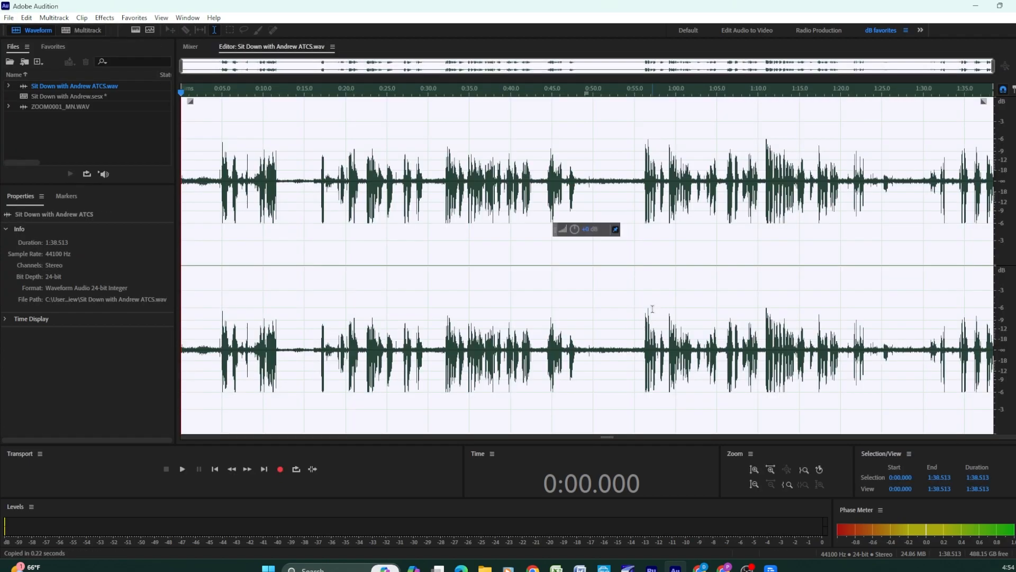